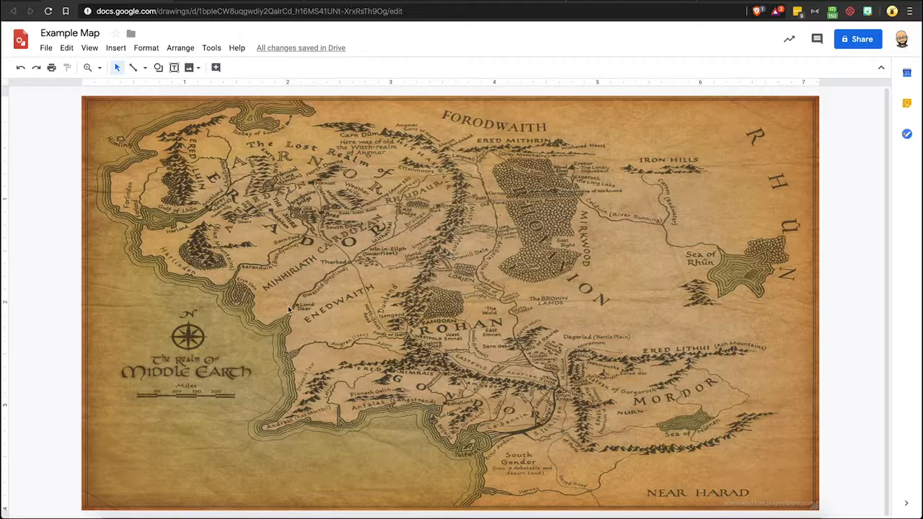
left_click(467, 334)
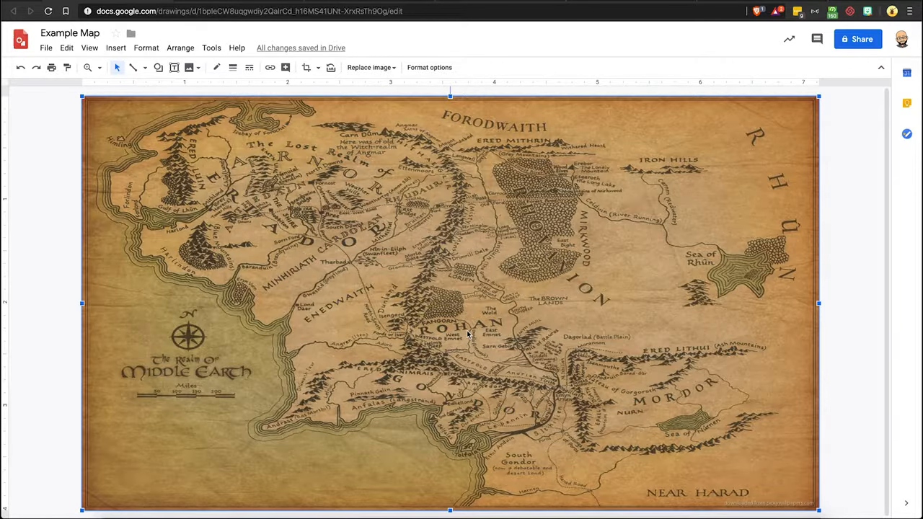
left_click(836, 173)
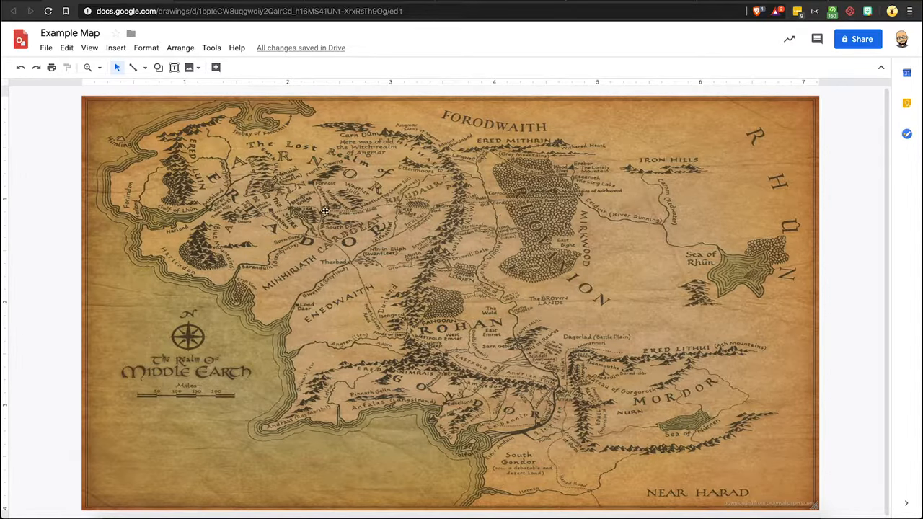
Step: Draw a circle shape around the Rohan region on the map
left_click(159, 68)
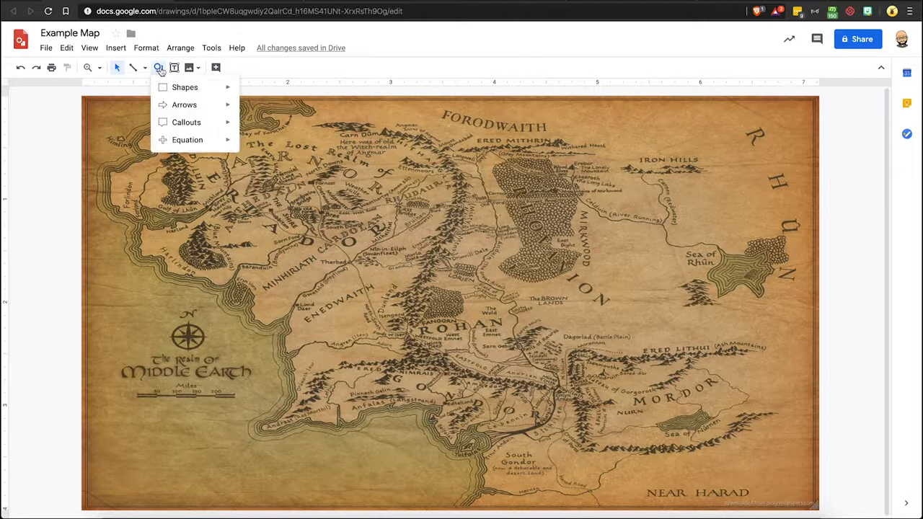
mouse_move(171, 88)
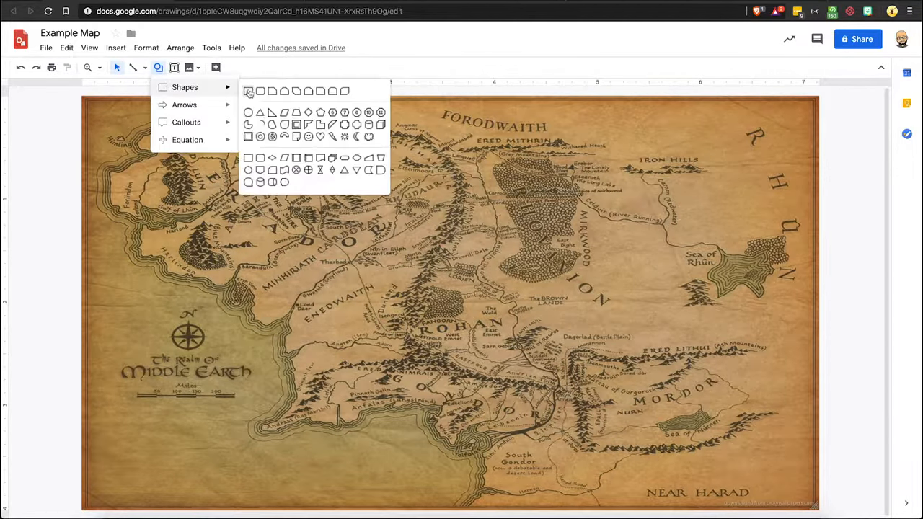
left_click(247, 112)
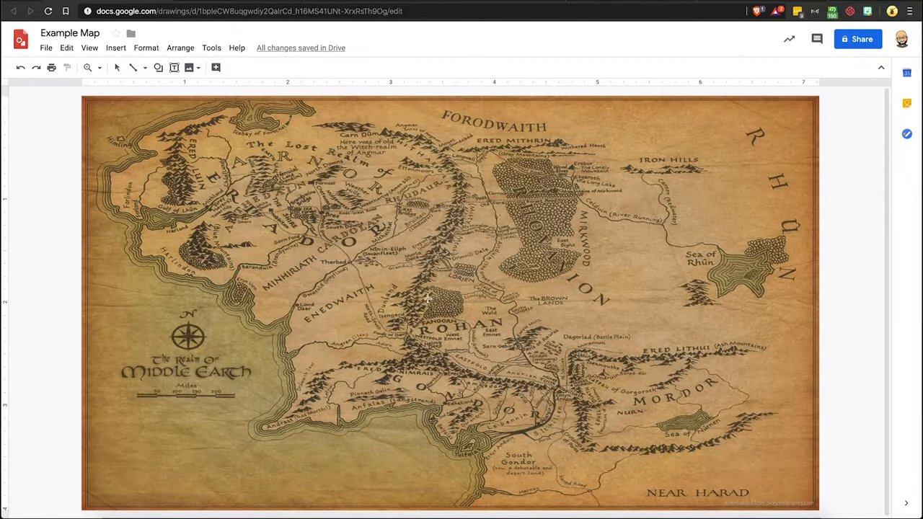
left_click_drag(456, 318, 472, 338)
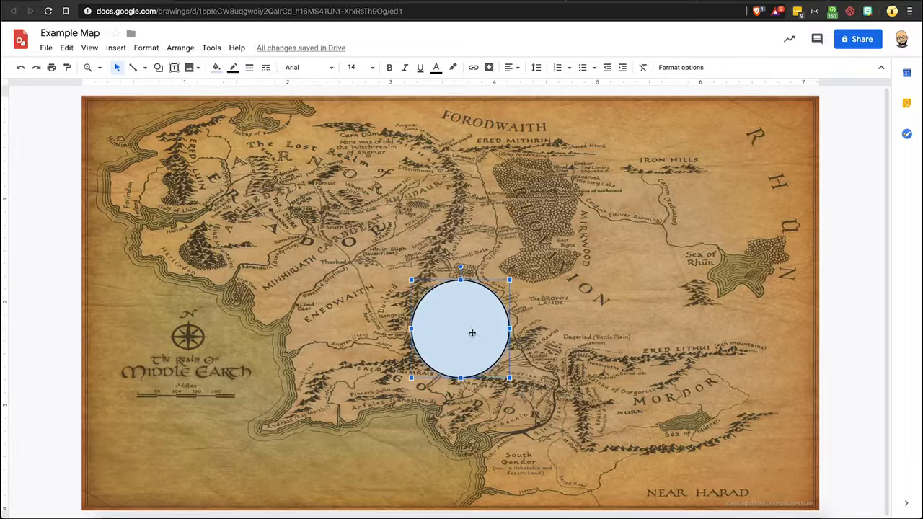
left_click_drag(473, 338, 474, 336)
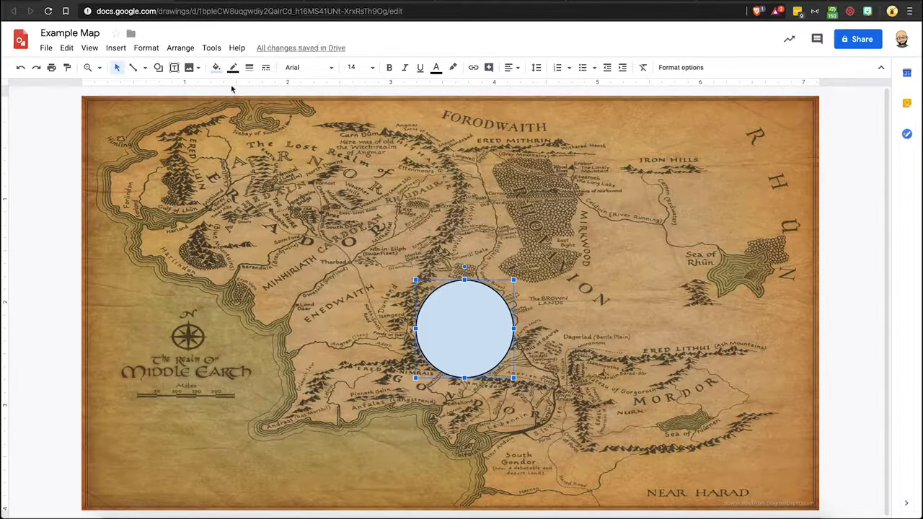
Step: Make the Rohan circle's fill transparent and its border yellow
left_click(216, 67)
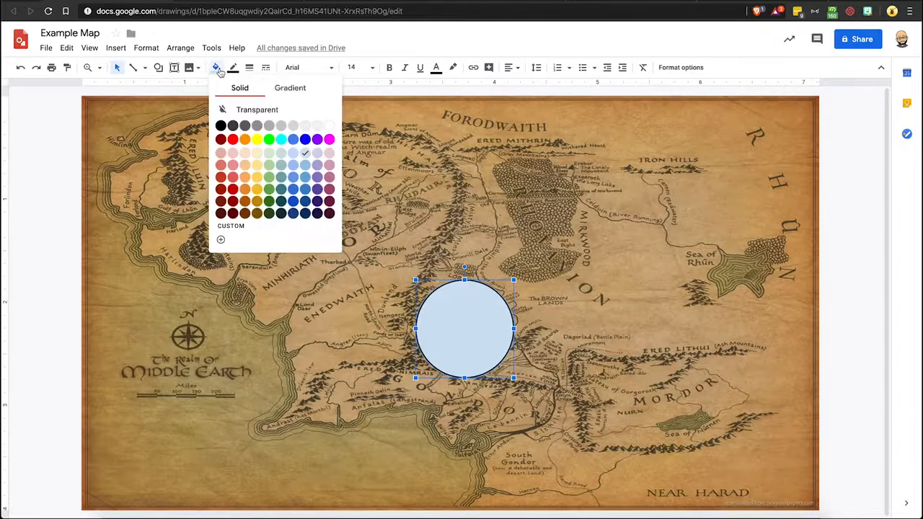
left_click(252, 109)
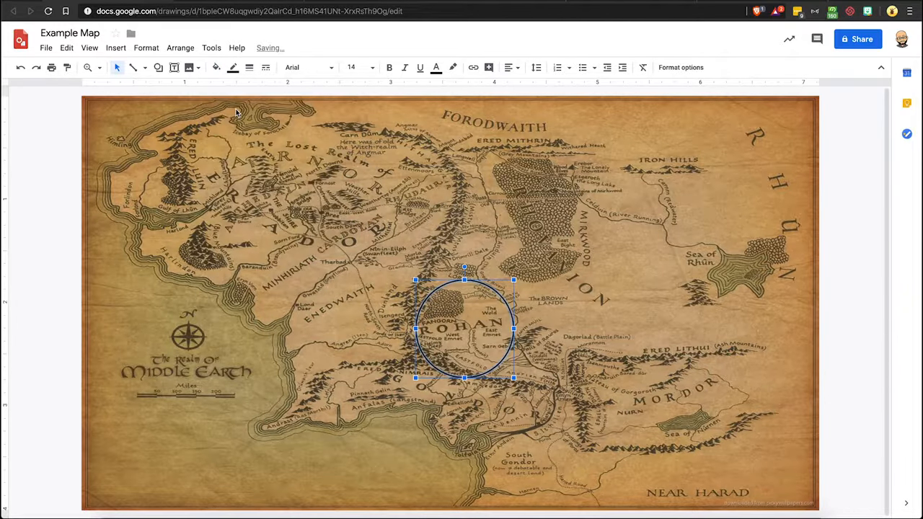
left_click(234, 70)
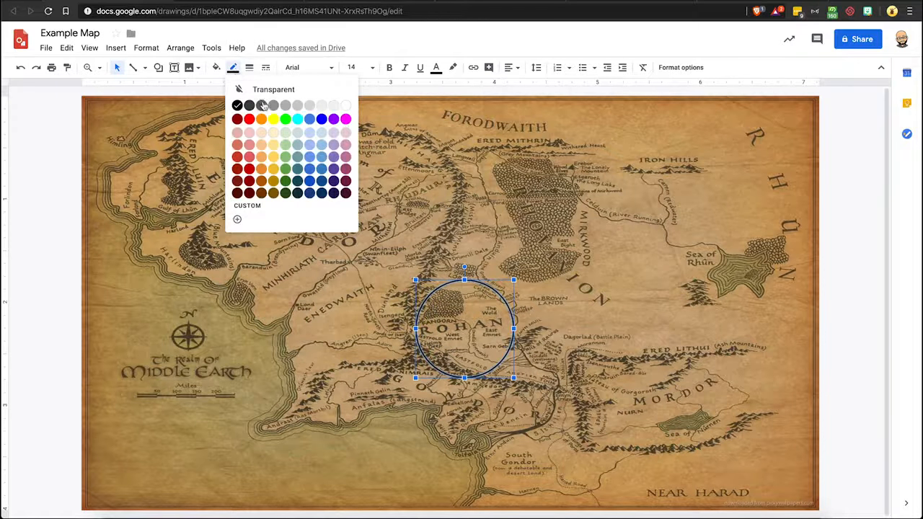
left_click(273, 120)
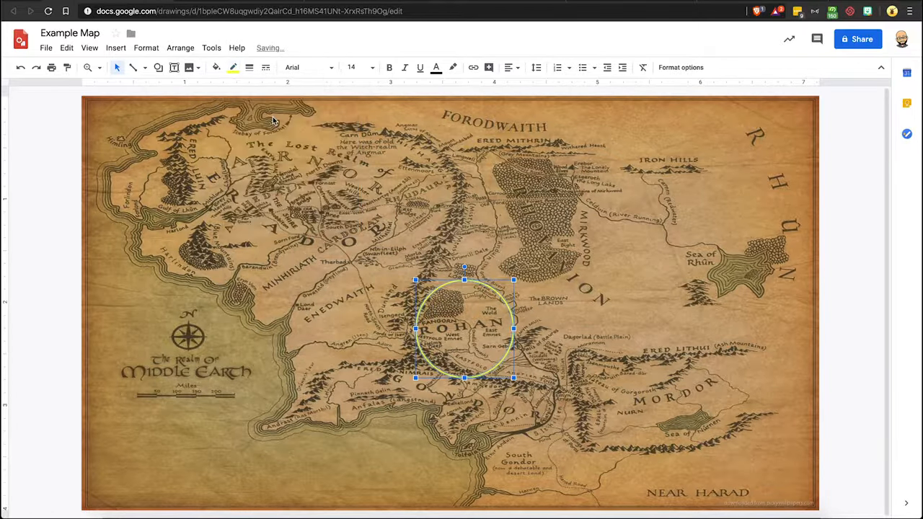
Step: Set the Rohan circle's border weight to 4px
left_click(248, 68)
left_click(266, 154)
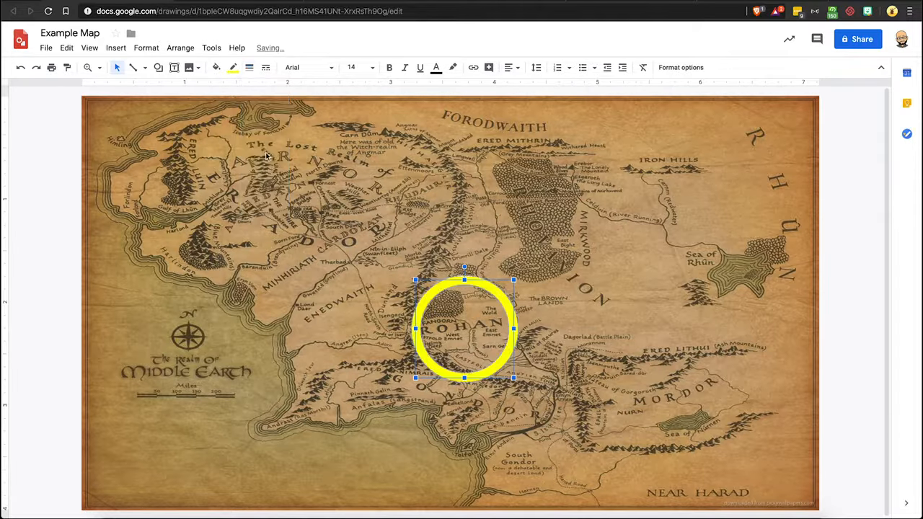
left_click(237, 69)
left_click(249, 67)
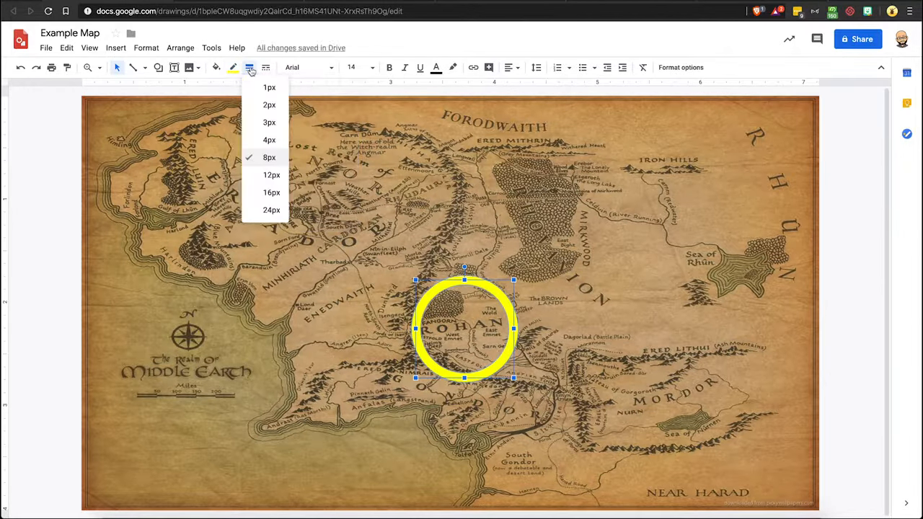
left_click(266, 135)
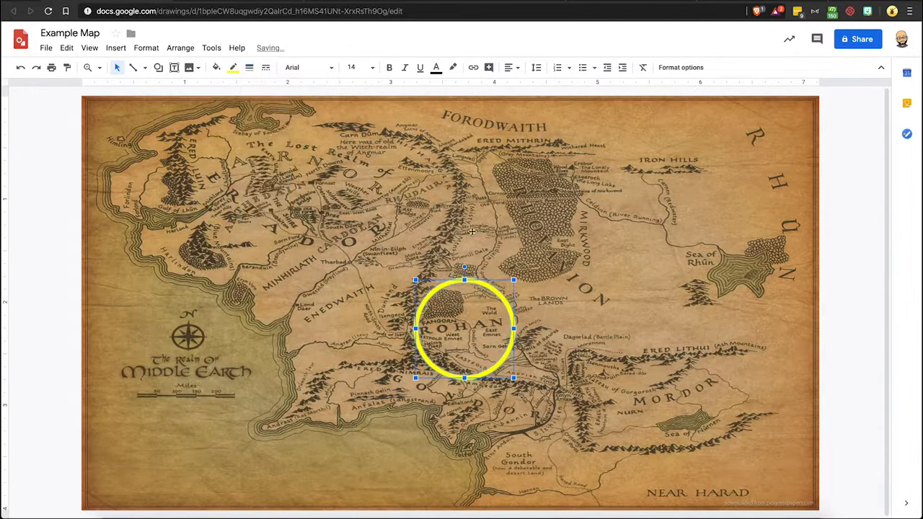
Step: Link the Rohan circle to the Wikipedia article Rohan (Middle-earth), pasting the URL copied from the browser tab
left_click(845, 228)
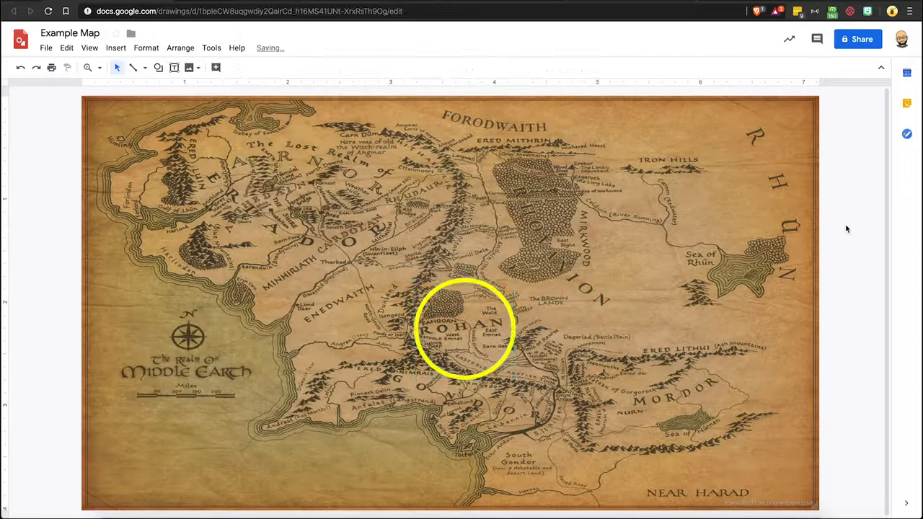
left_click(470, 314)
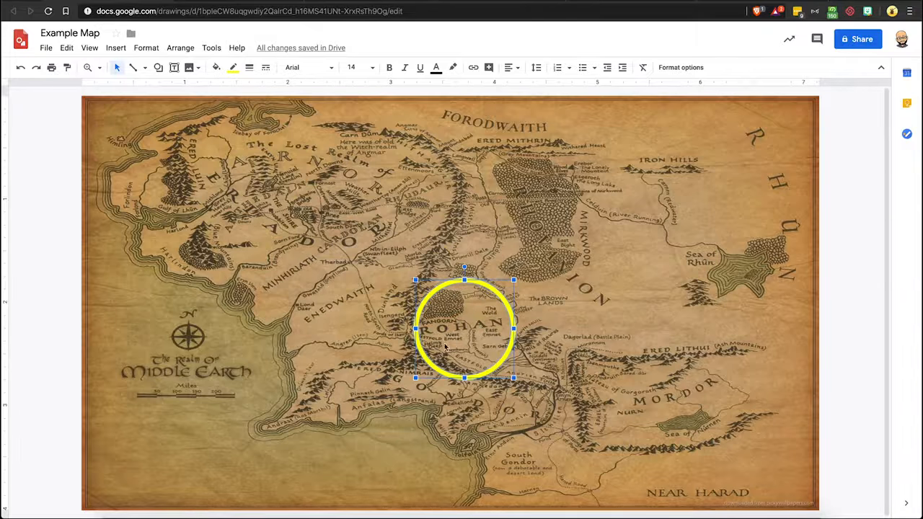
right_click(481, 324)
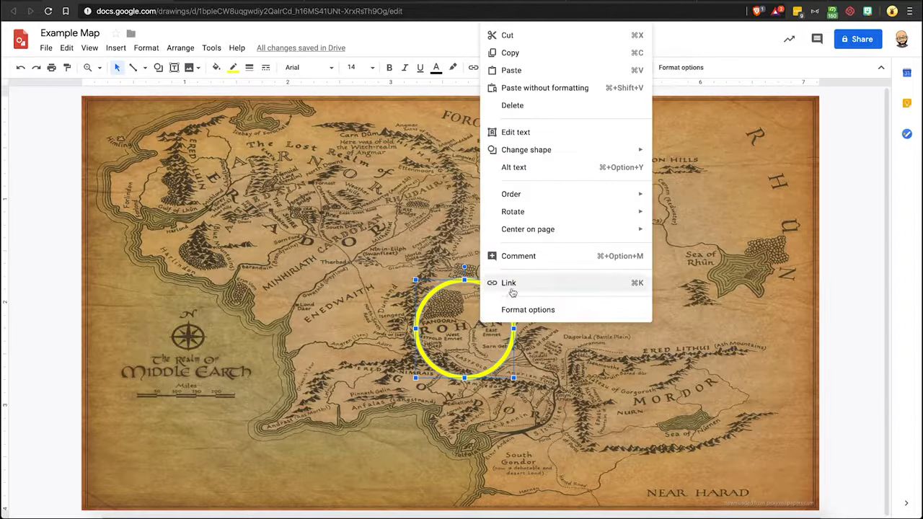
left_click(460, 321)
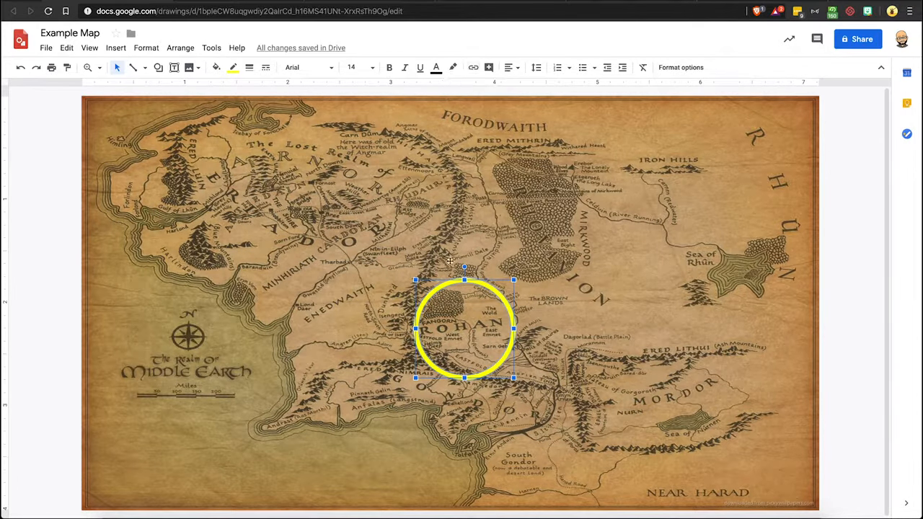
left_click(473, 69)
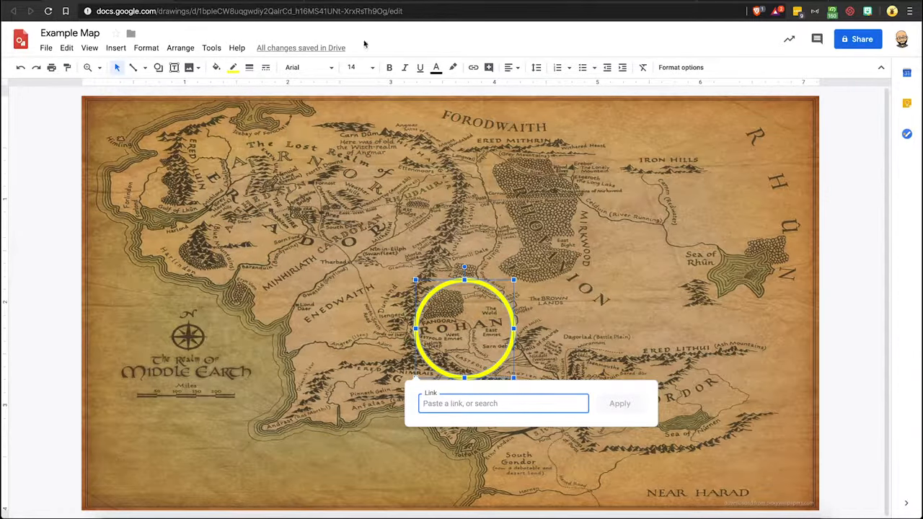
left_click(330, 1)
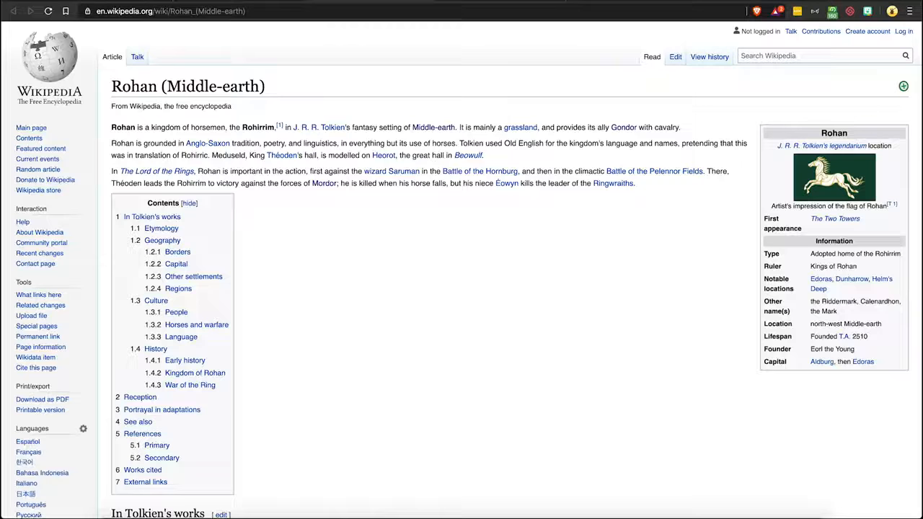
left_click(225, 11)
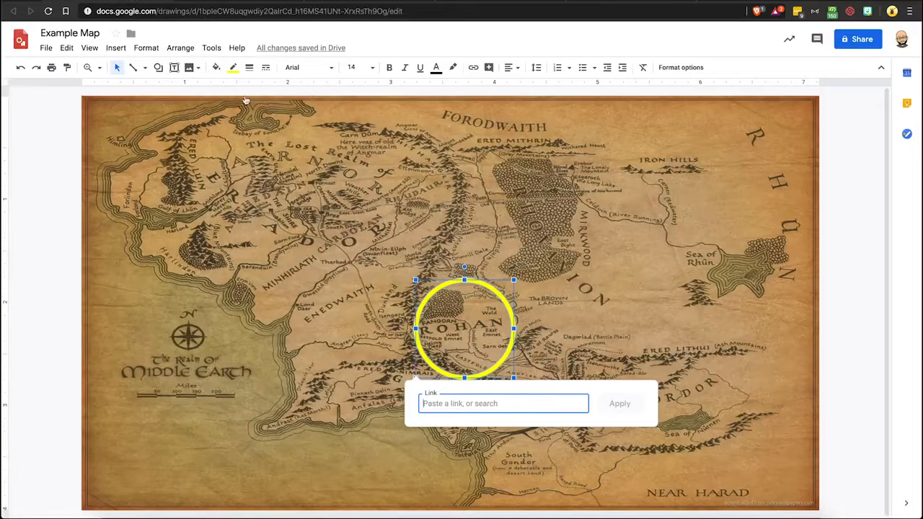
type("https://en.wikipedia.org/wiki/Rohan_(Middle-earth)")
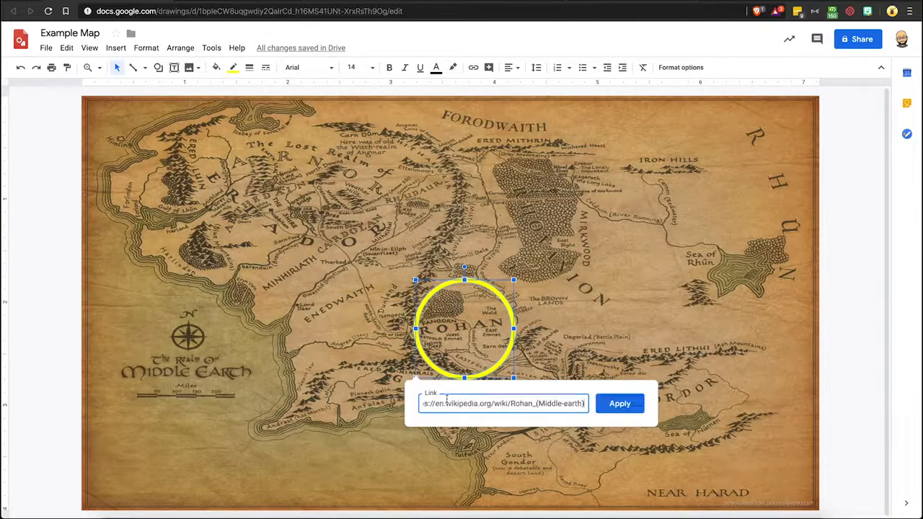
left_click(626, 405)
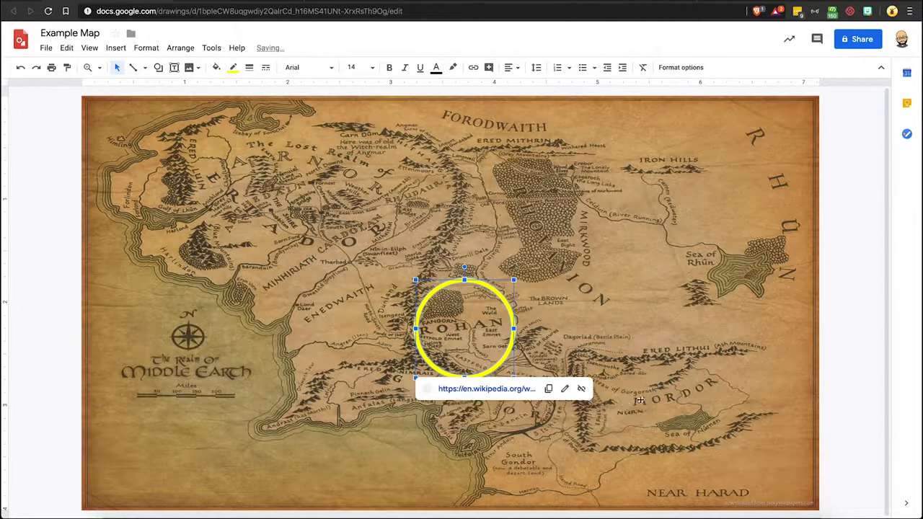
Step: Preview the link attached to the Rohan circle
left_click(721, 377)
left_click(462, 356)
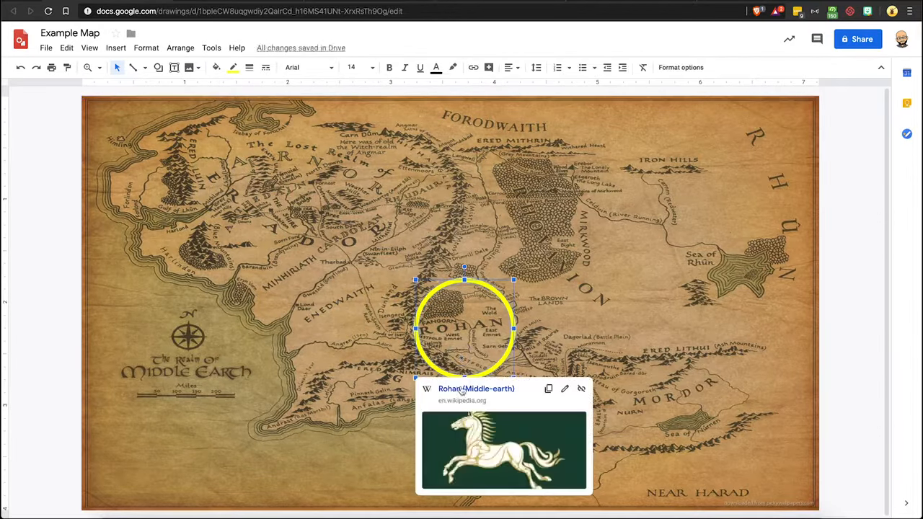
left_click(738, 338)
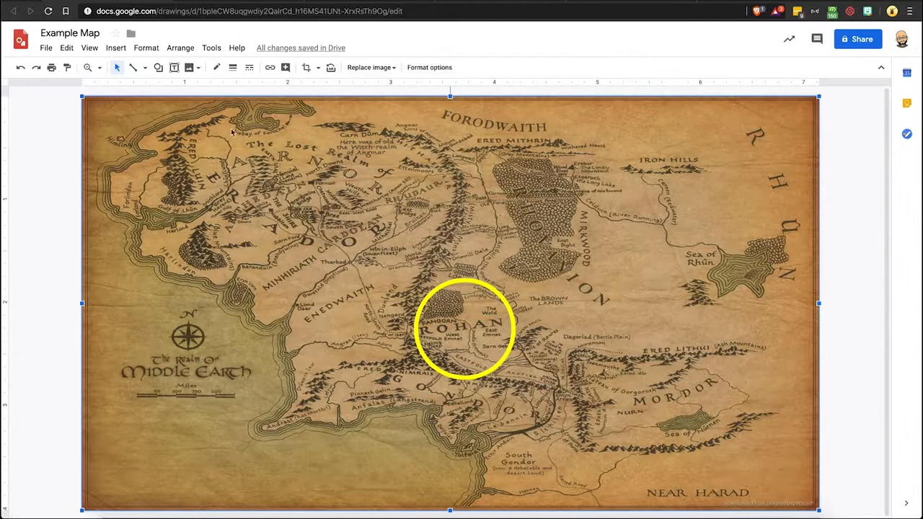
Step: Draw a second circle shape around the Mordor region
left_click(217, 69)
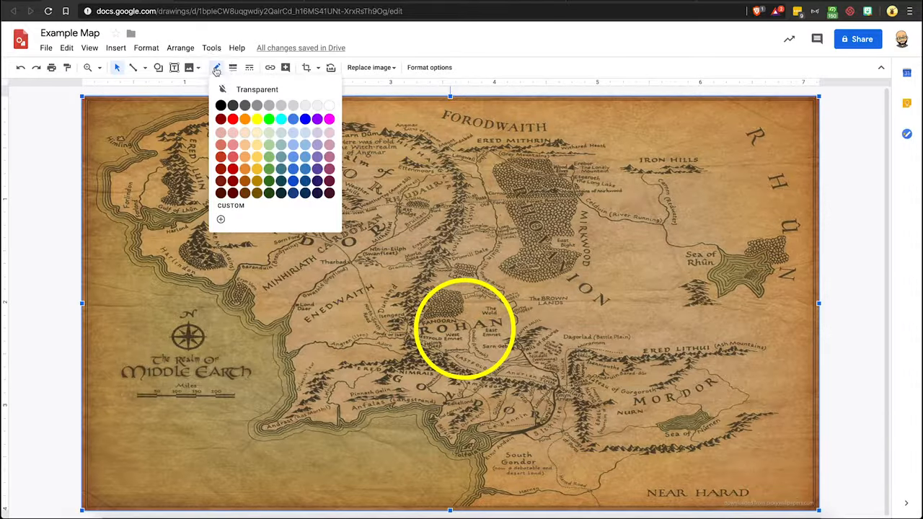
left_click(160, 67)
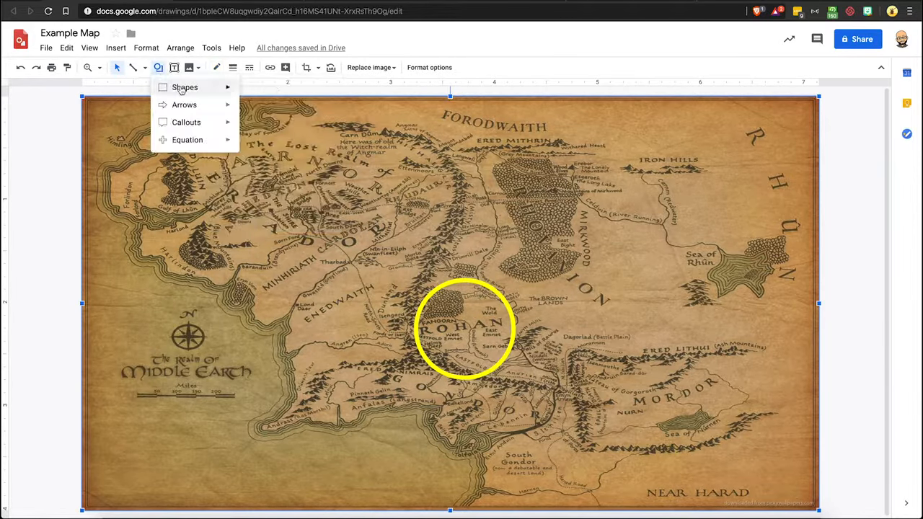
mouse_move(176, 87)
left_click(249, 110)
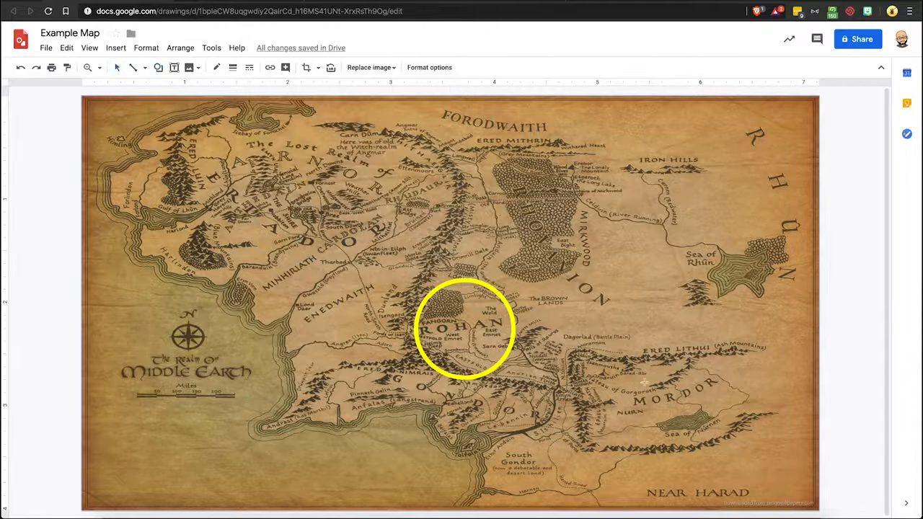
left_click_drag(628, 361, 722, 444)
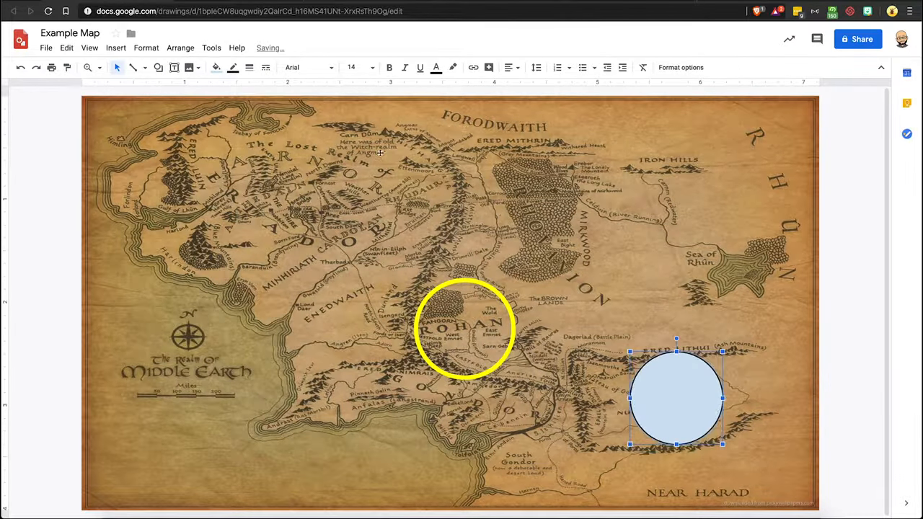
Step: Make the Mordor circle's fill transparent and its border red
left_click(218, 69)
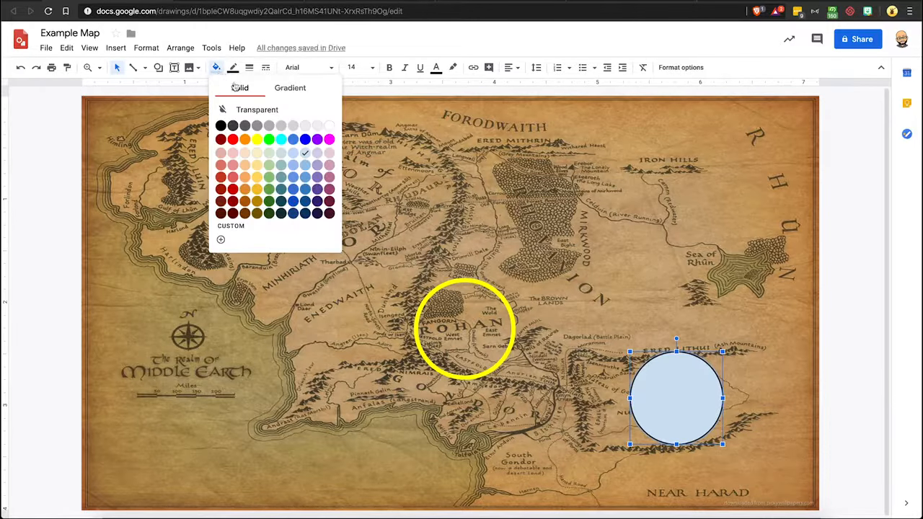
left_click(261, 113)
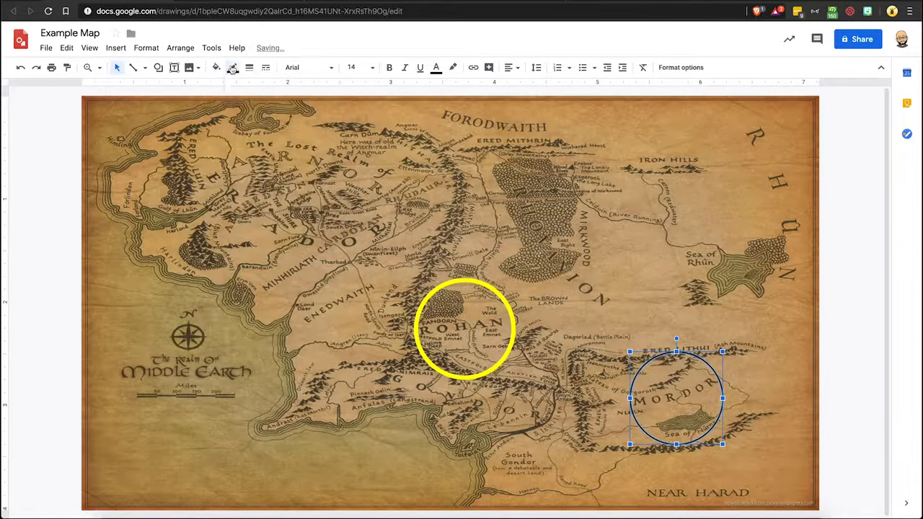
left_click(232, 67)
left_click(249, 120)
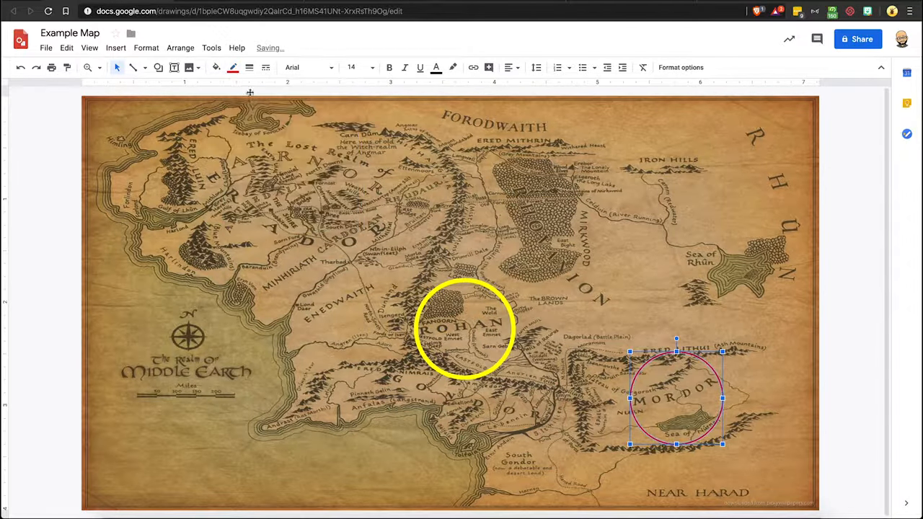
Step: Set the Mordor circle's border weight to 4px
left_click(249, 67)
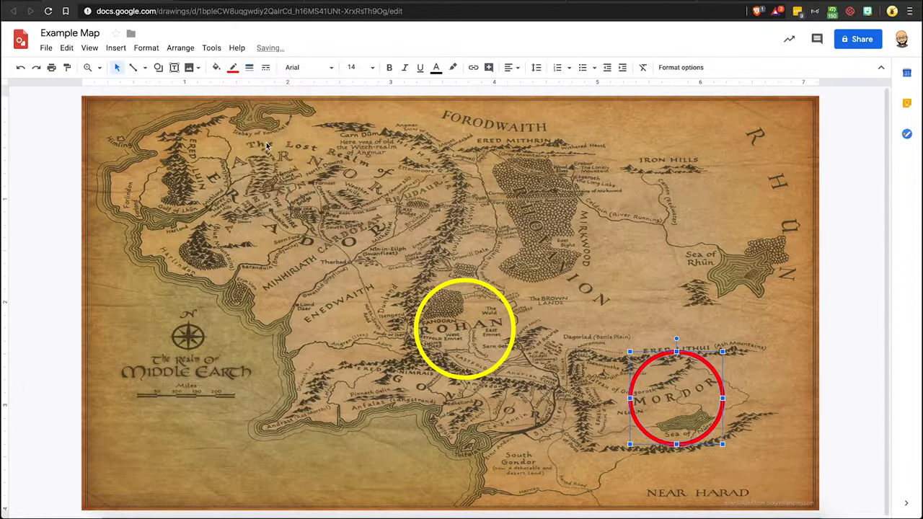
left_click(269, 140)
Step: Copy the Mordor Wikipedia article's URL and attach it as a link to the Mordor circle
left_click(346, 2)
left_click(168, 13)
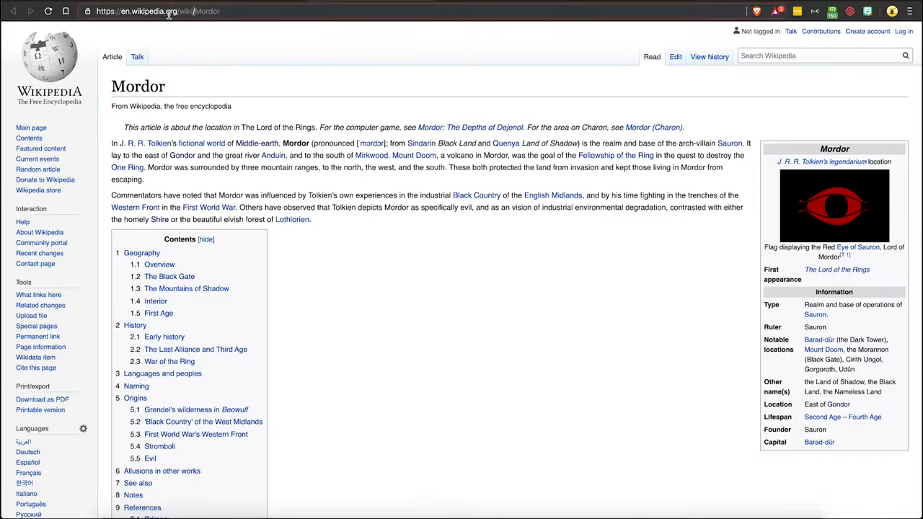
left_click(175, 12)
key("ctrl+c")
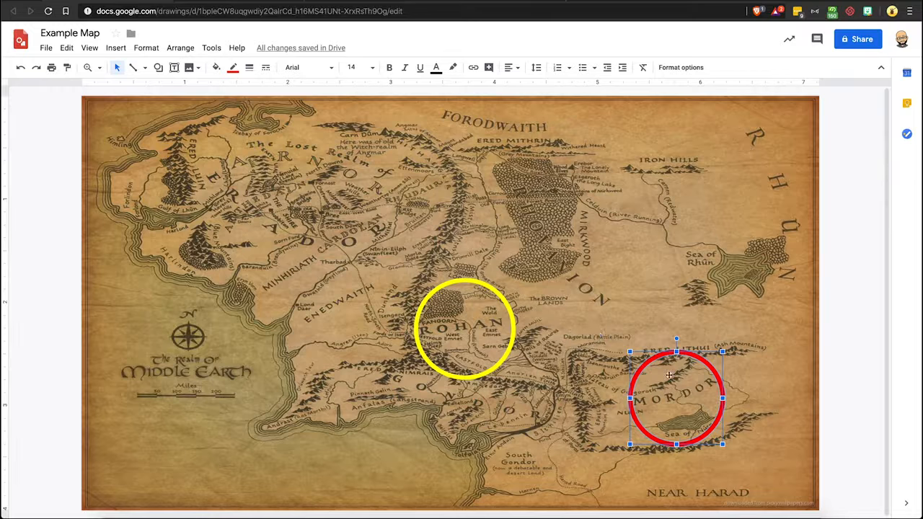
key("ctrl+k")
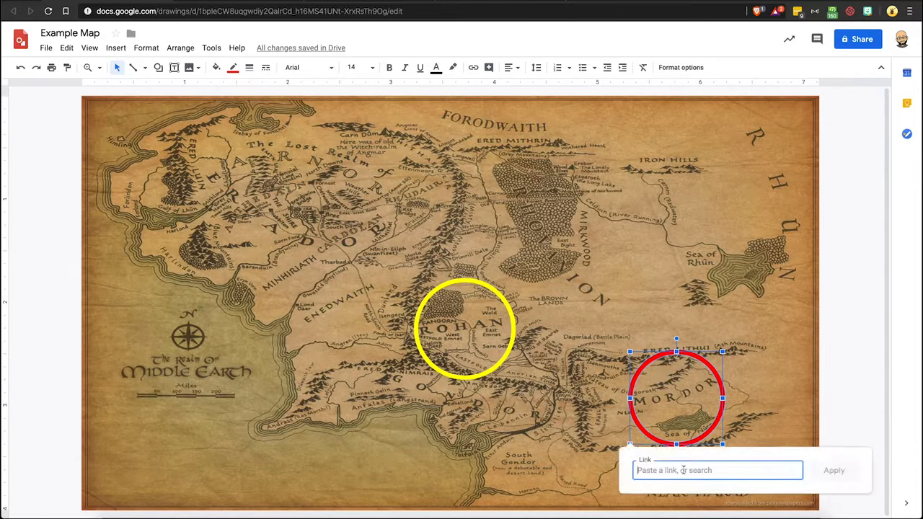
key("ctrl+v")
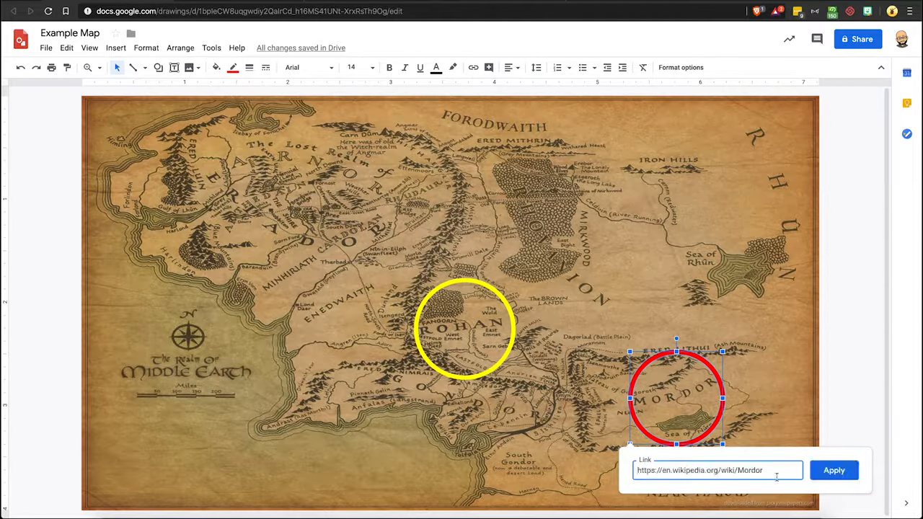
left_click(832, 469)
left_click(776, 385)
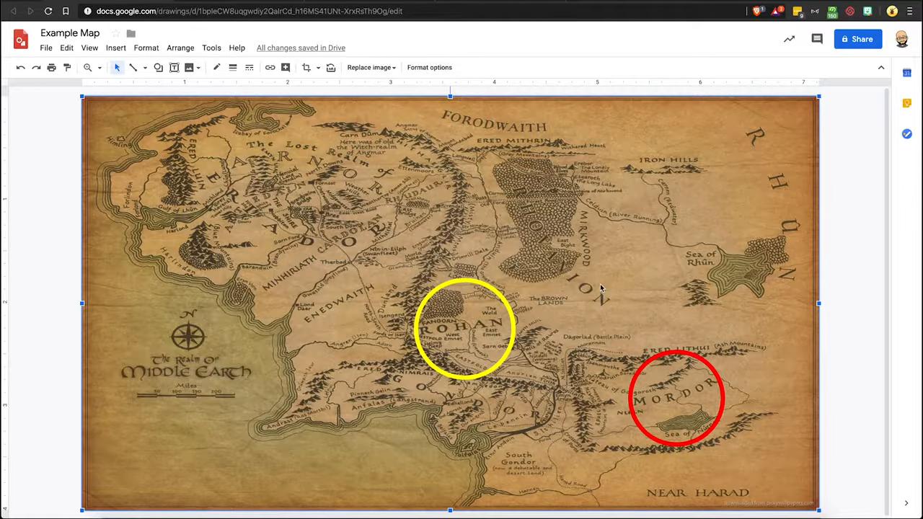
Step: Draw a small circle shape over the Shire region in Eriador
left_click(158, 67)
mouse_move(218, 87)
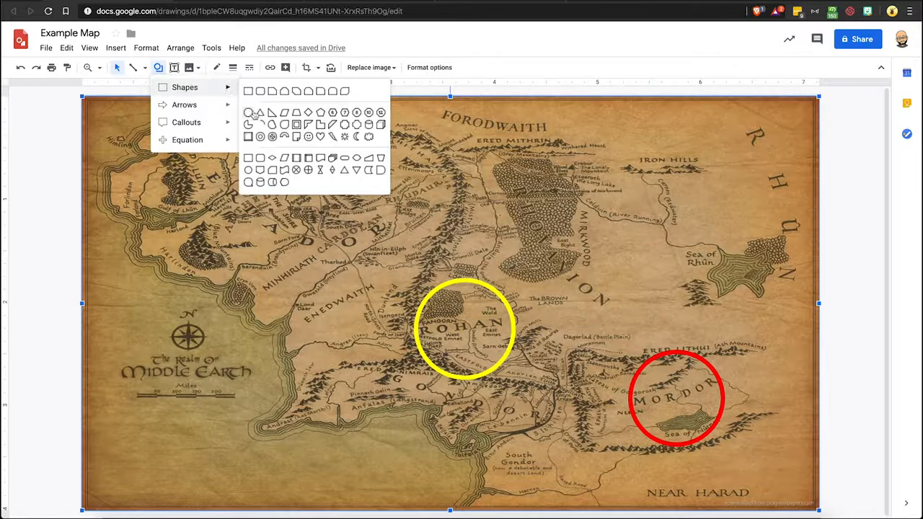
left_click(248, 113)
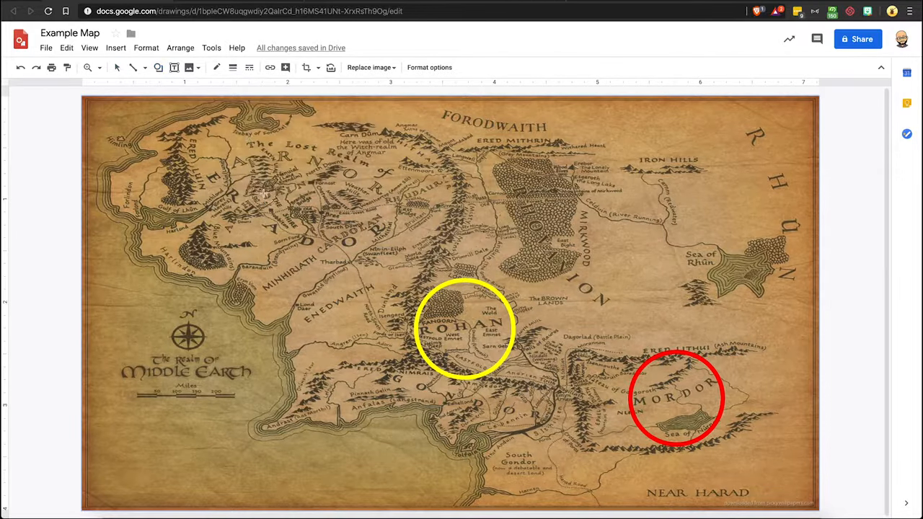
left_click_drag(265, 193, 318, 247)
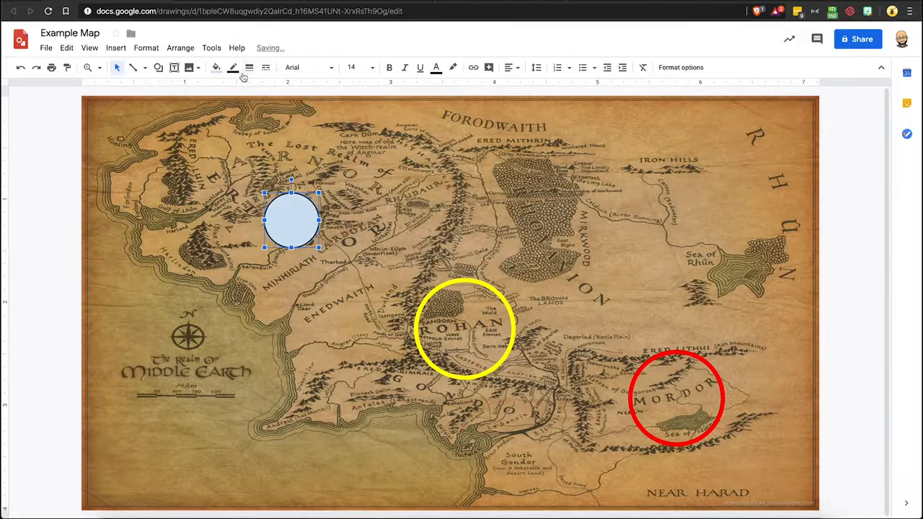
Step: Make the Shire circle's fill transparent and its border green
left_click(216, 67)
left_click(278, 110)
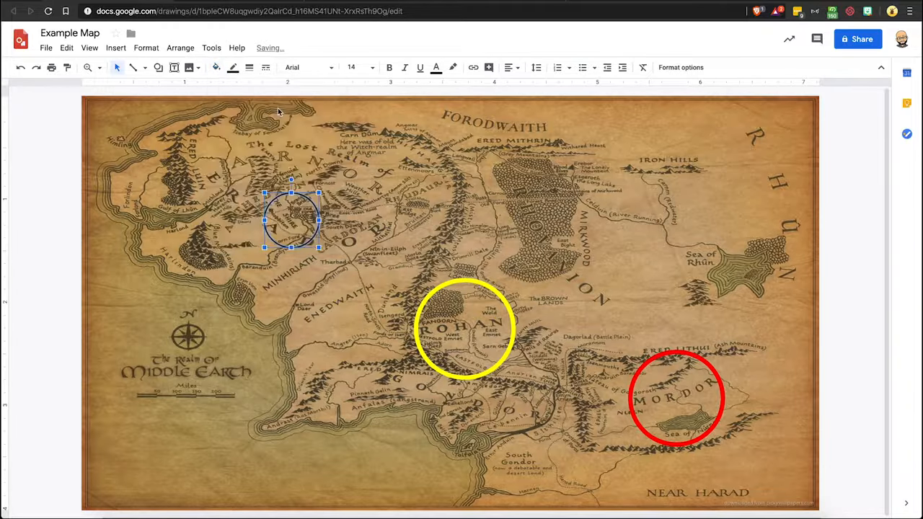
left_click(236, 70)
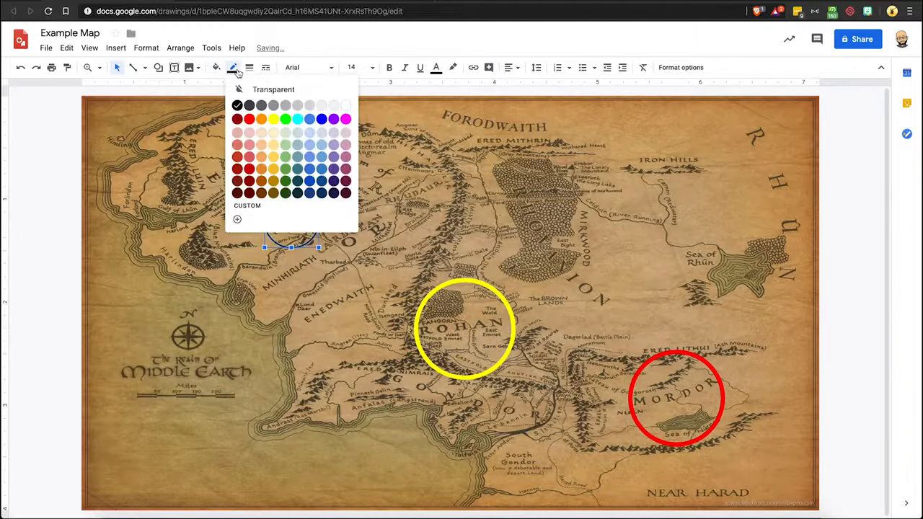
left_click(285, 119)
Step: Set the Shire circle's border weight to 4px
left_click(249, 67)
left_click(267, 139)
Step: Copy the Shire (Middle-earth) Wikipedia article's URL and link it to the Shire circle
left_click(338, 2)
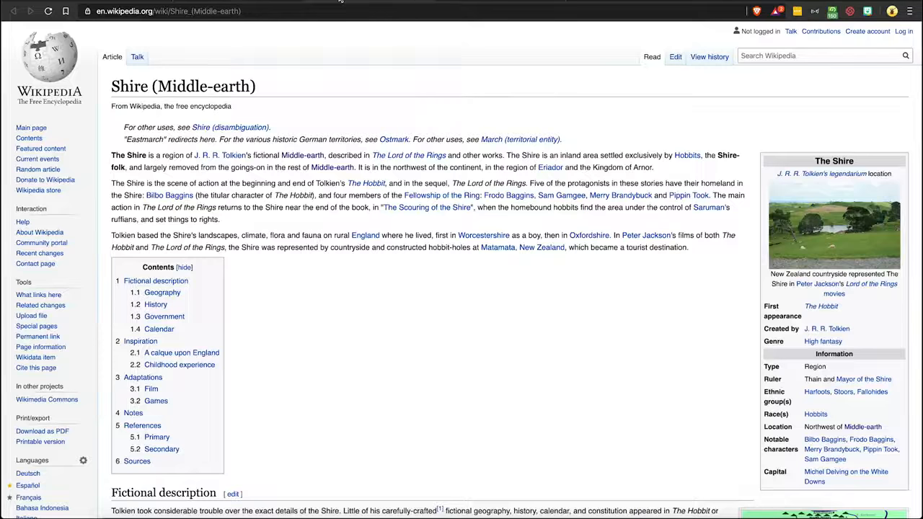
left_click(175, 11)
key("super+c")
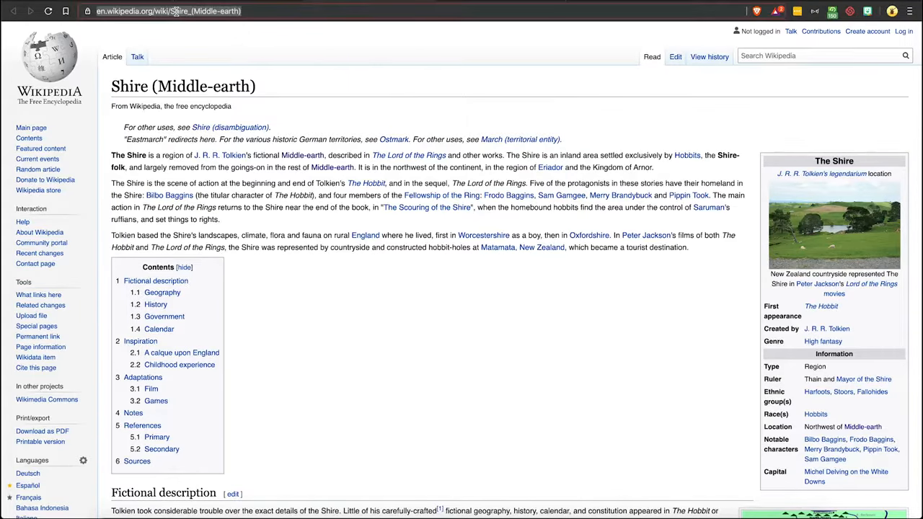
left_click(124, 3)
left_click(122, 2)
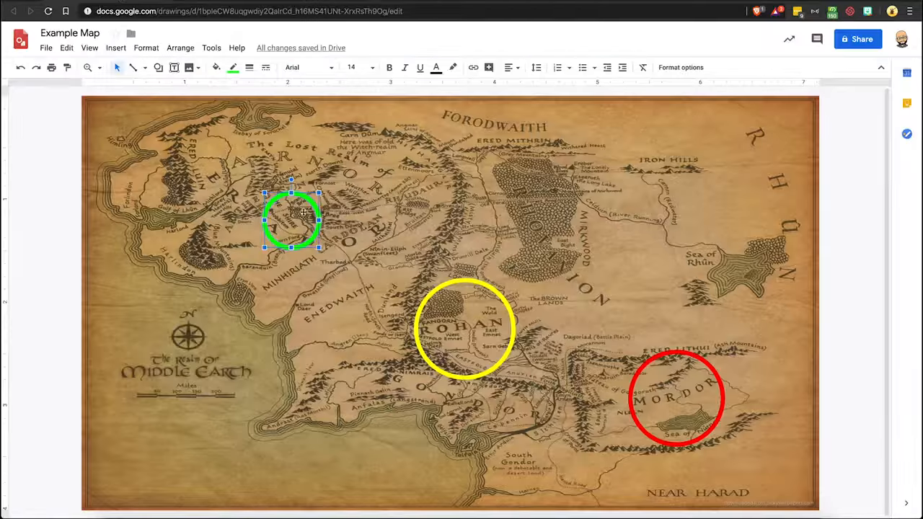
key("super+k")
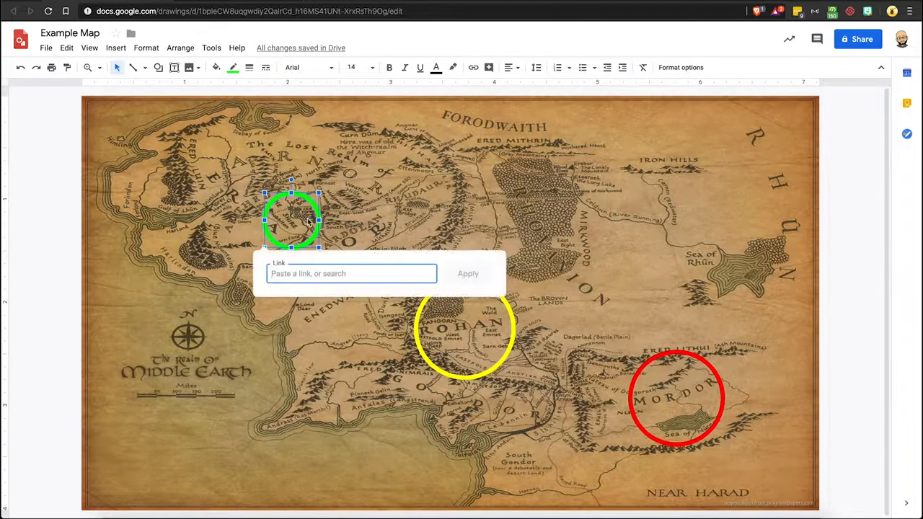
key("super+v")
left_click(468, 274)
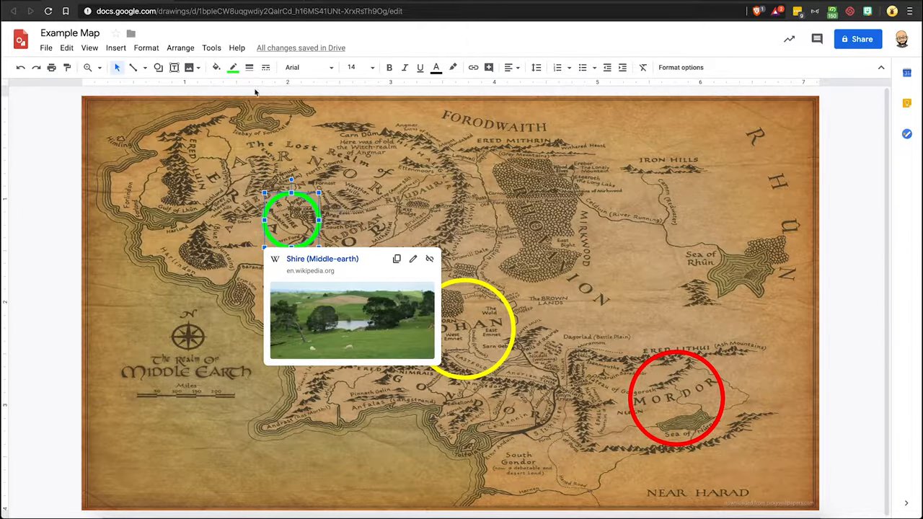
Step: Draw a freehand Scribble loop around the Gondor region
left_click(144, 68)
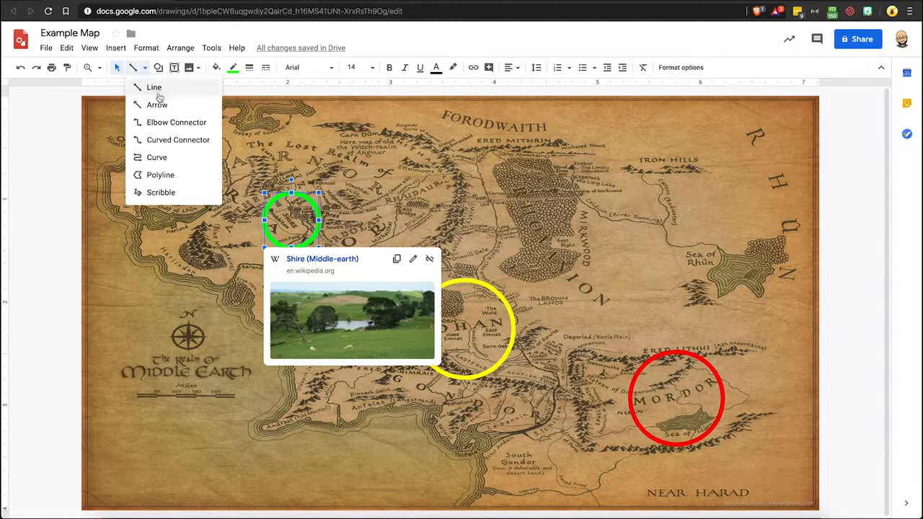
left_click(165, 191)
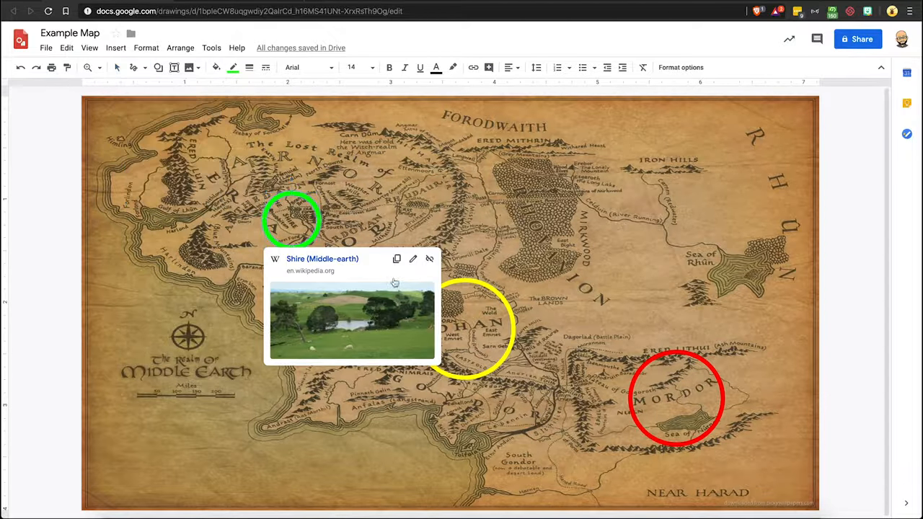
mouse_move(513, 392)
left_mouse_down()
mouse_move(552, 401)
mouse_move(561, 424)
mouse_move(510, 435)
mouse_move(393, 395)
mouse_move(377, 381)
mouse_move(402, 366)
mouse_move(513, 391)
left_mouse_up()
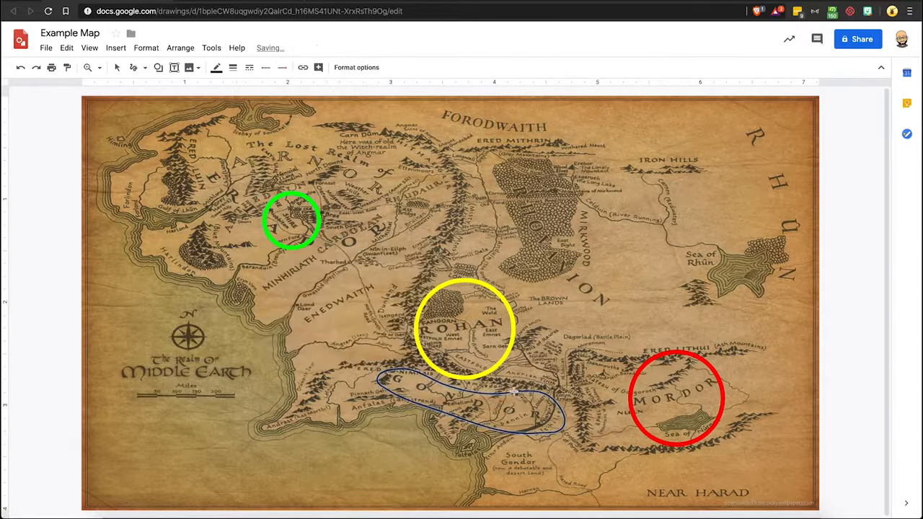
Step: Colour the Gondor outline cyan and set its line weight to 4px
left_click(221, 69)
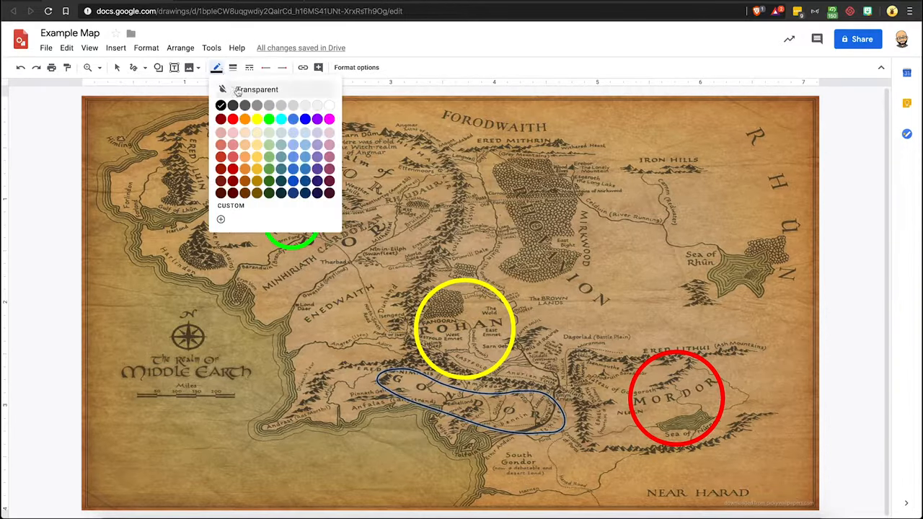
left_click(281, 118)
left_click(233, 67)
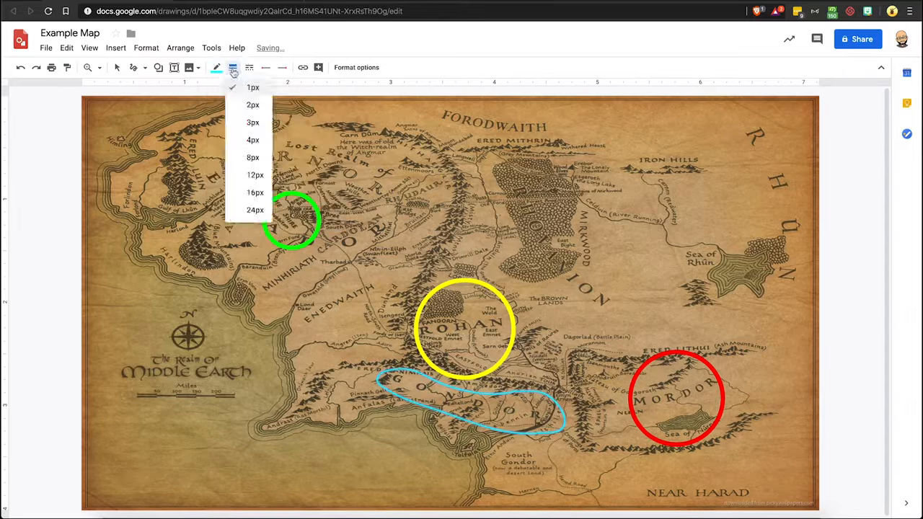
left_click(251, 142)
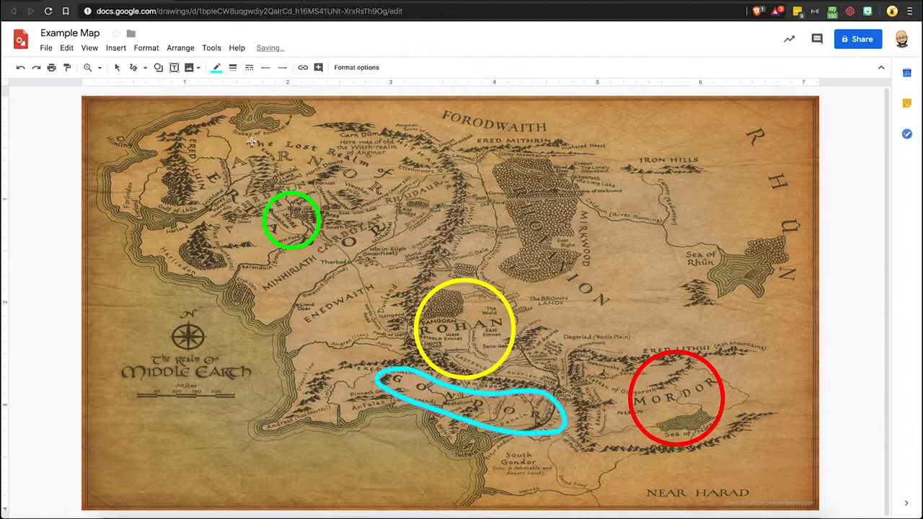
Step: Copy the Gondor Wikipedia article's URL and link it to the Gondor outline
left_click(252, 1)
left_click(203, 11)
key("ctrl+c")
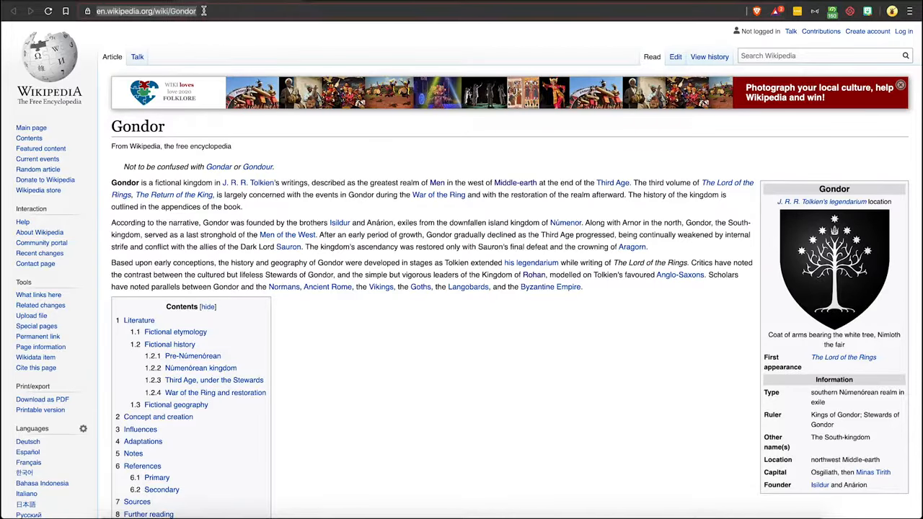
left_click(157, 2)
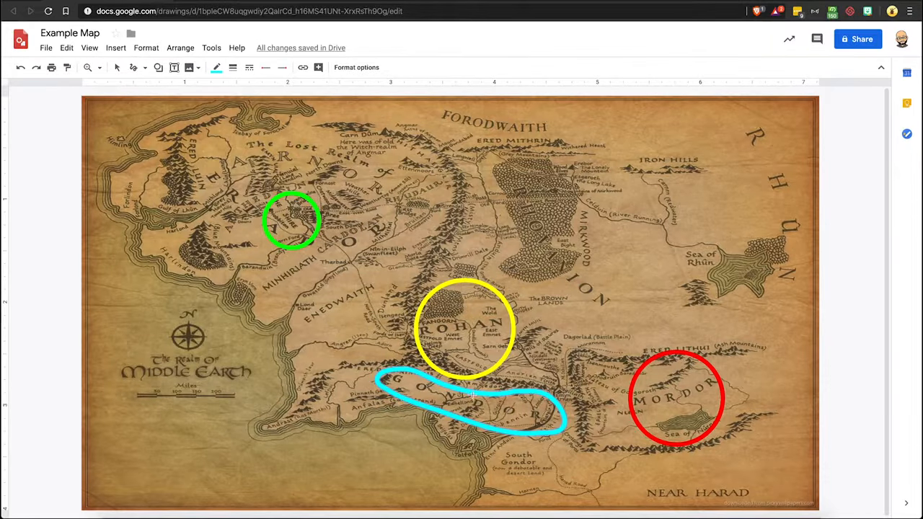
left_click(117, 67)
key("ctrl+k")
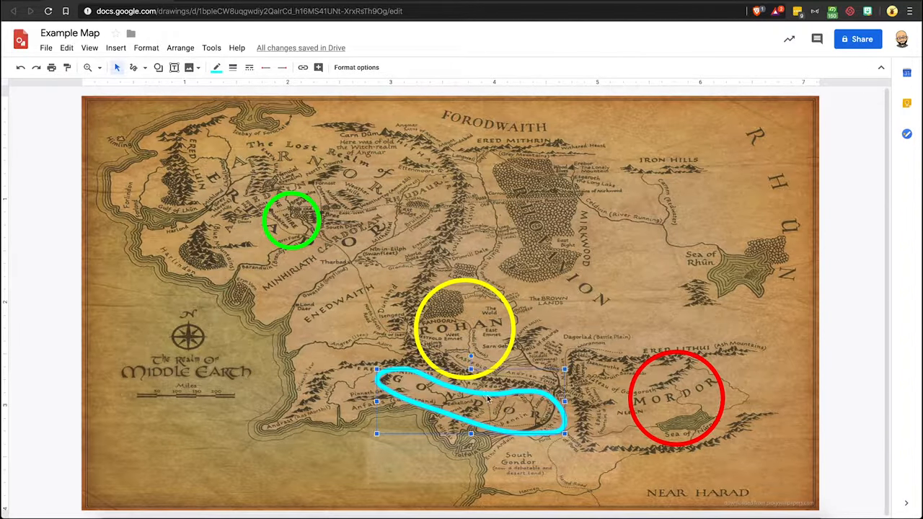
key("ctrl+v")
left_click(584, 461)
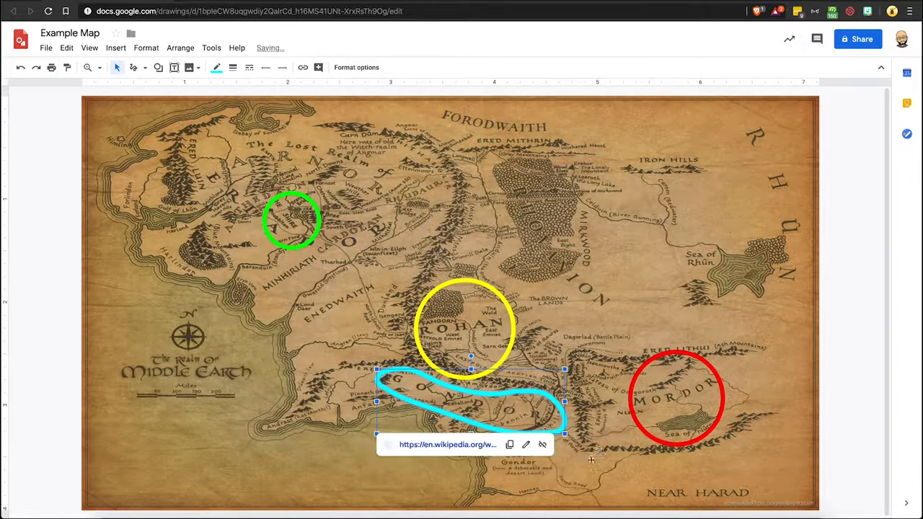
left_click(831, 273)
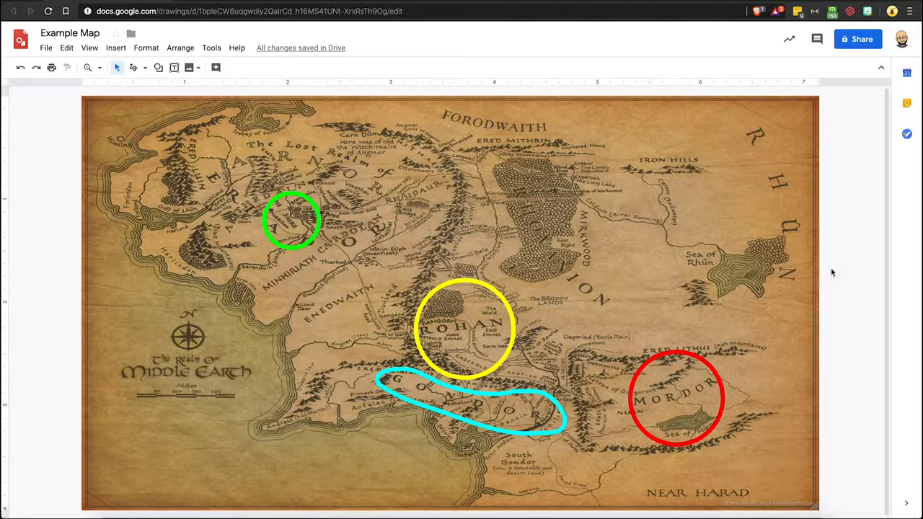
Step: Open the sharing dialog and close it without changes
left_click(864, 42)
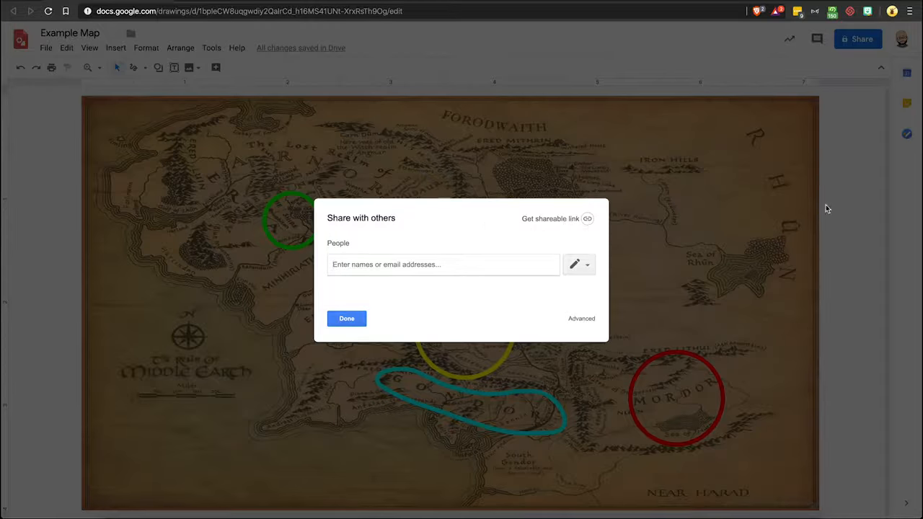
left_click(345, 319)
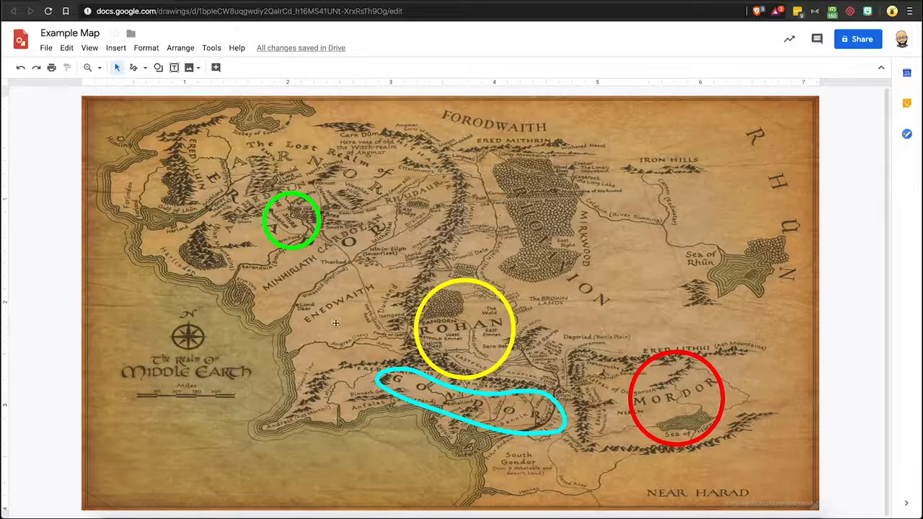
Step: Preview the link attached to the Gondor outline
left_click(523, 394)
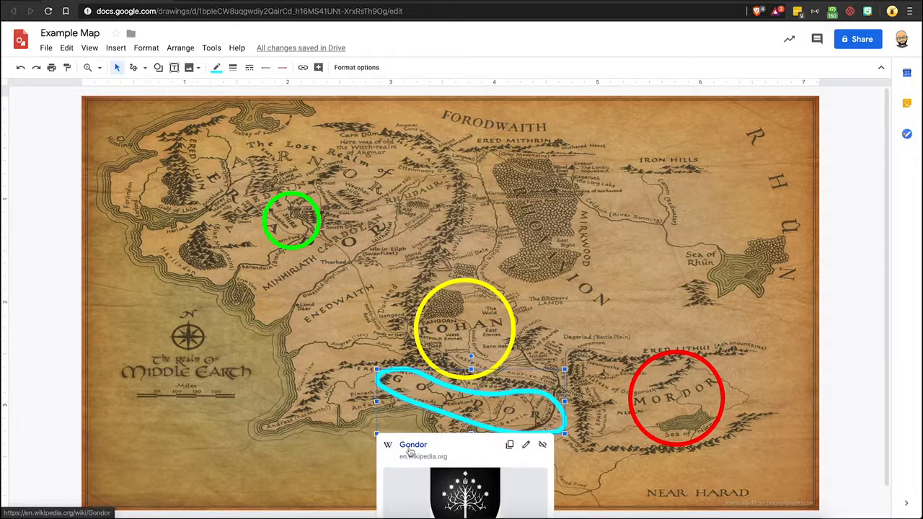
left_click(851, 253)
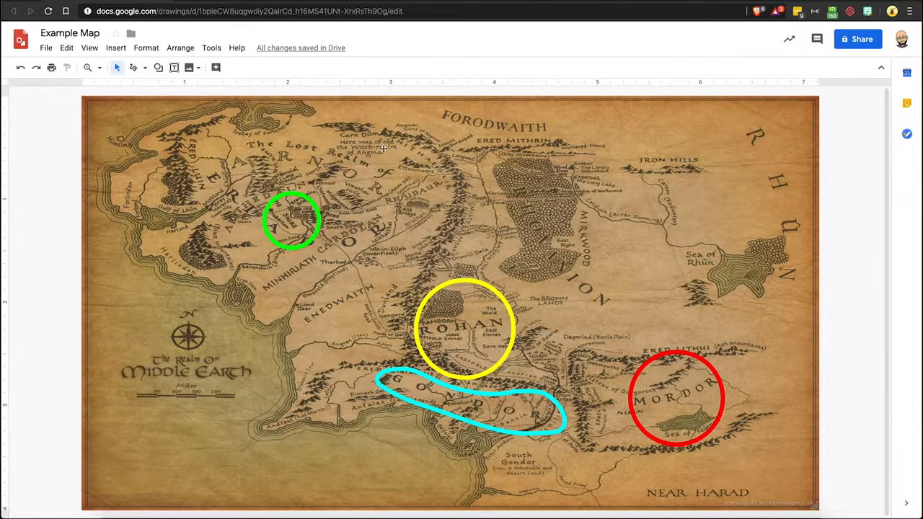
Step: Open the drawing in a new tab with its URL ending changed from edit to preview
left_click(392, 13)
key("ctrl+c")
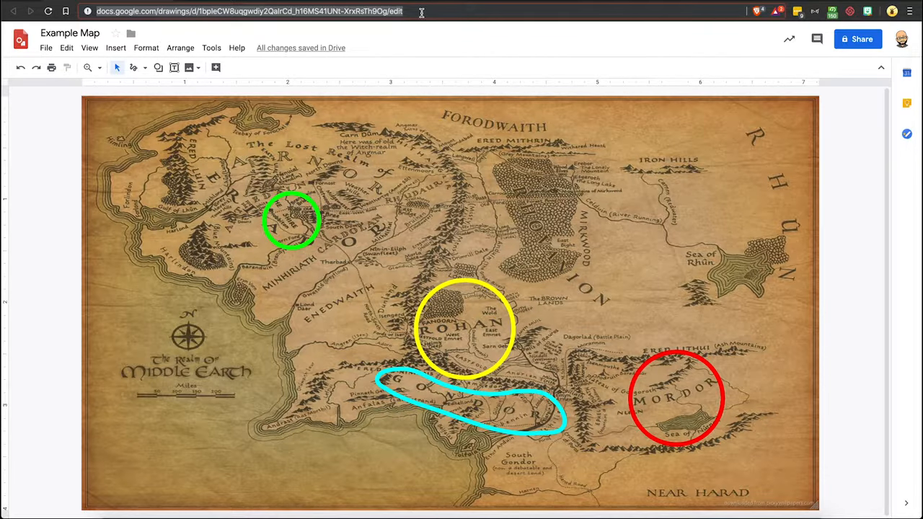
key("ctrl+t")
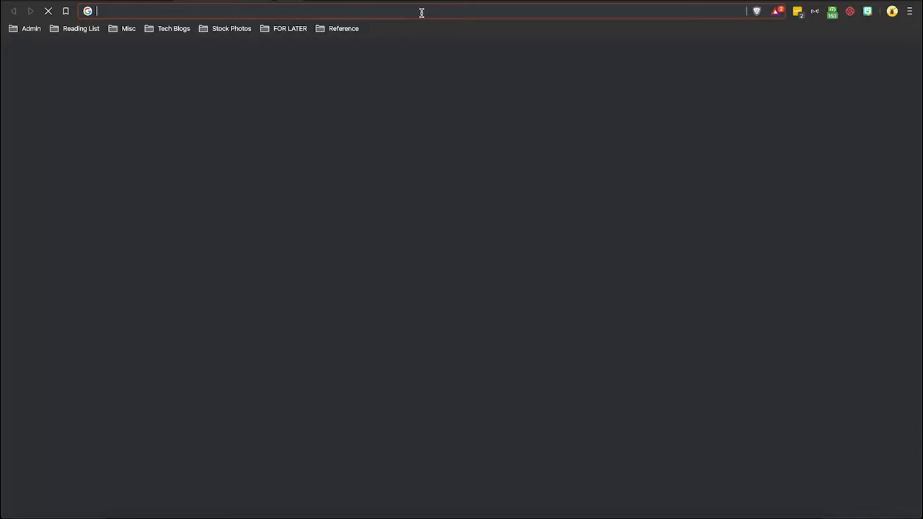
key("ctrl+v")
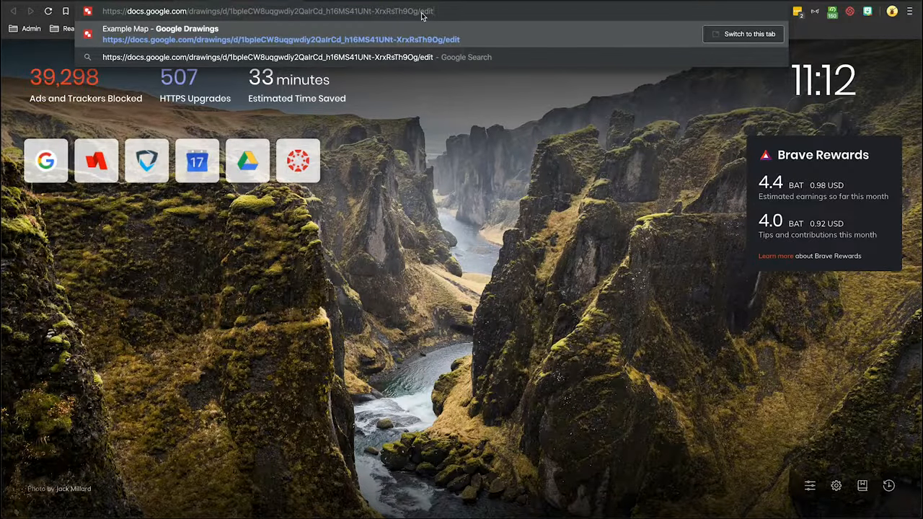
key("BackSpace")
key("BackSpace")
key("BackSpace")
key("BackSpace")
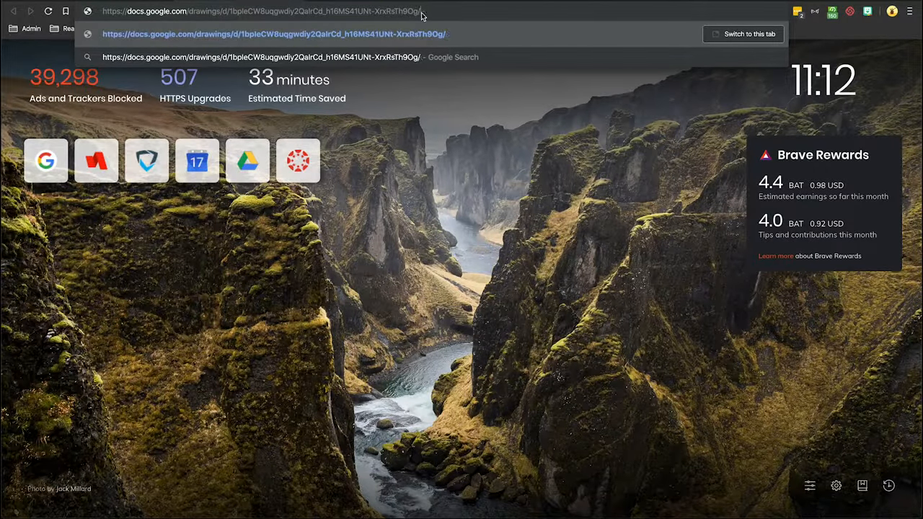
type("preview")
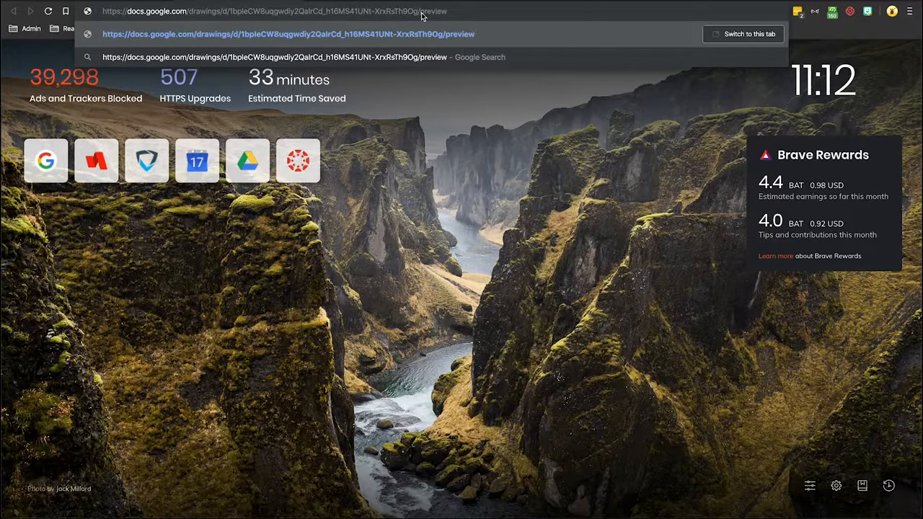
key("Return")
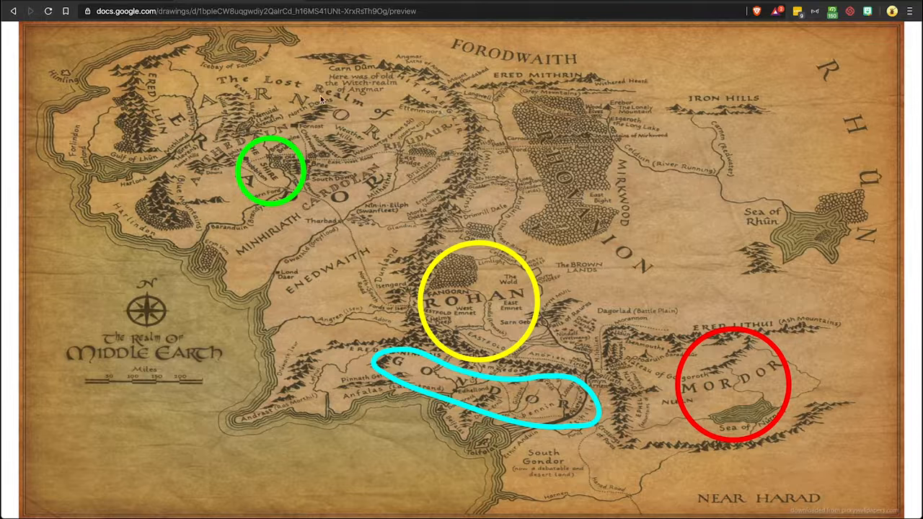
Step: Test the Rohan, Gondor, Mordor and Shire outline links on the preview page, closing each opened article
left_click(490, 304)
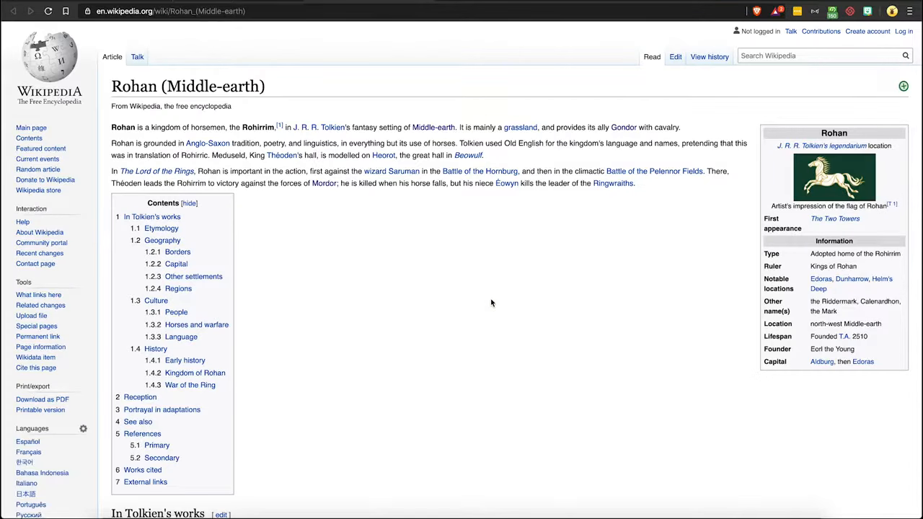
key("super+w")
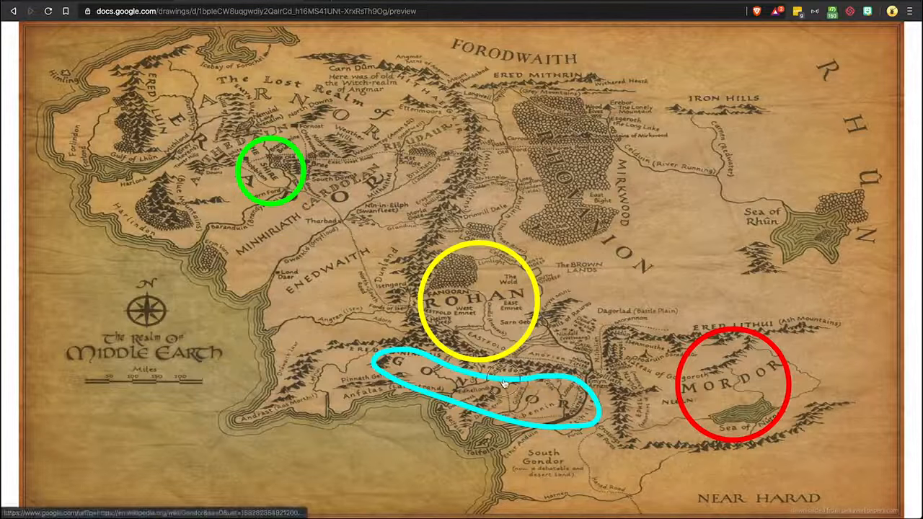
left_click(504, 384)
key("super+w")
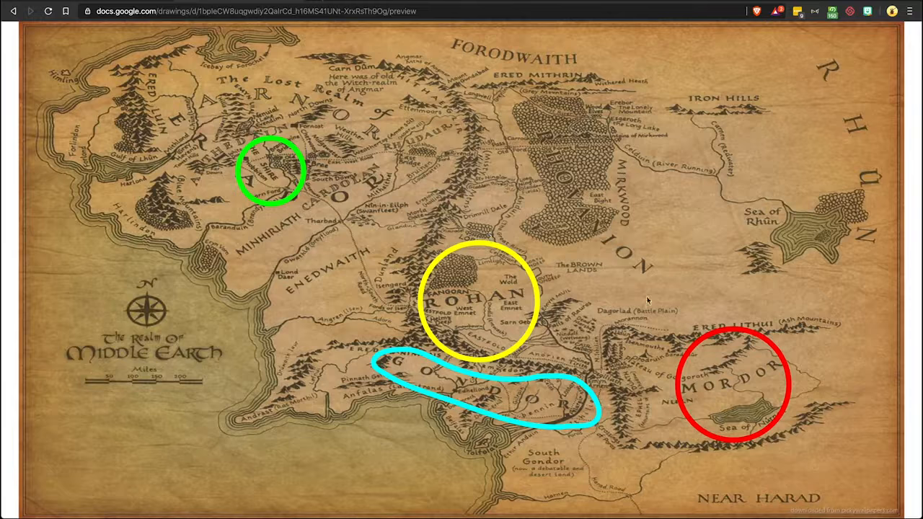
left_click(721, 346)
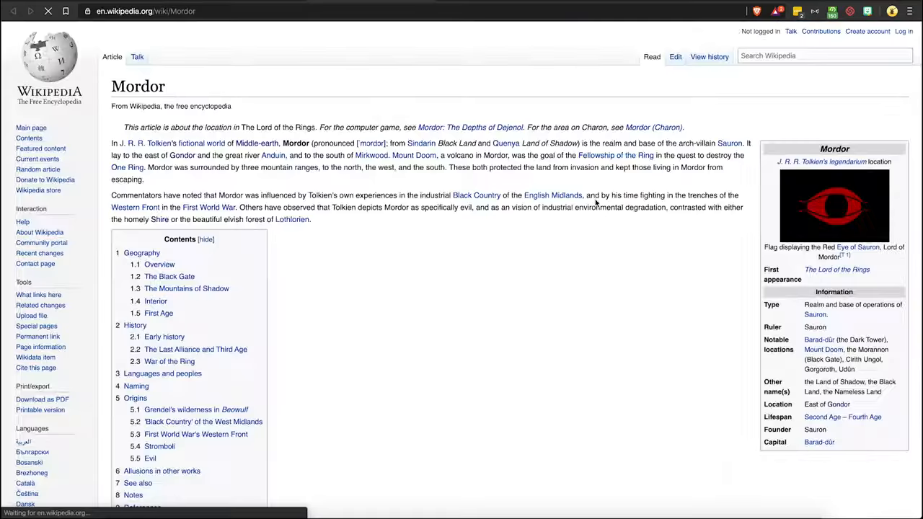
key("super+w")
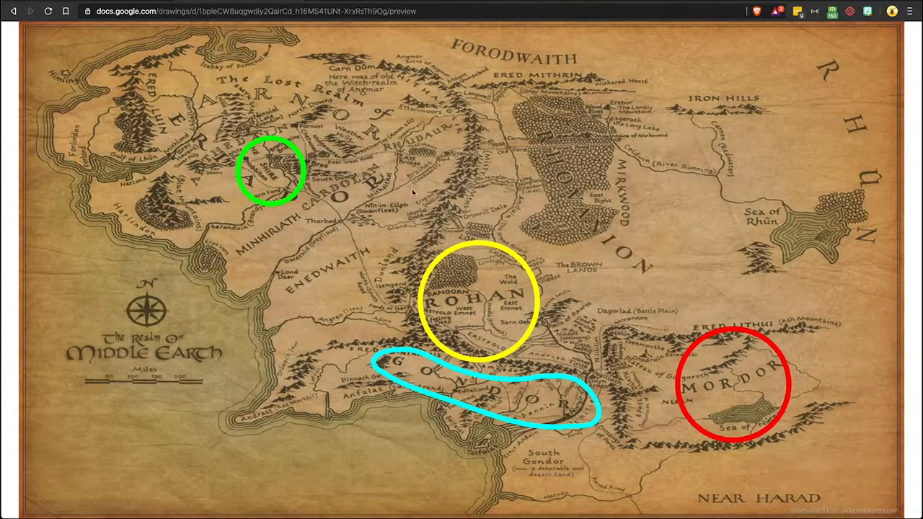
left_click(276, 175)
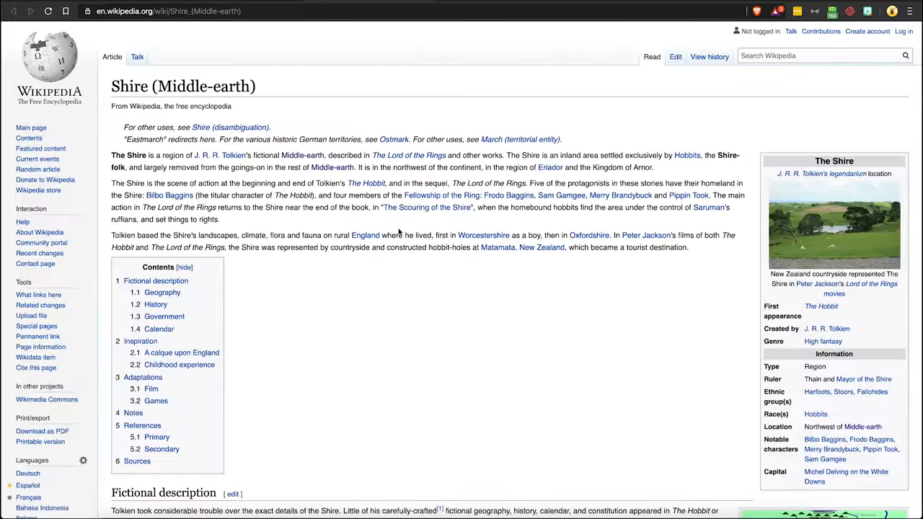
key("super+w")
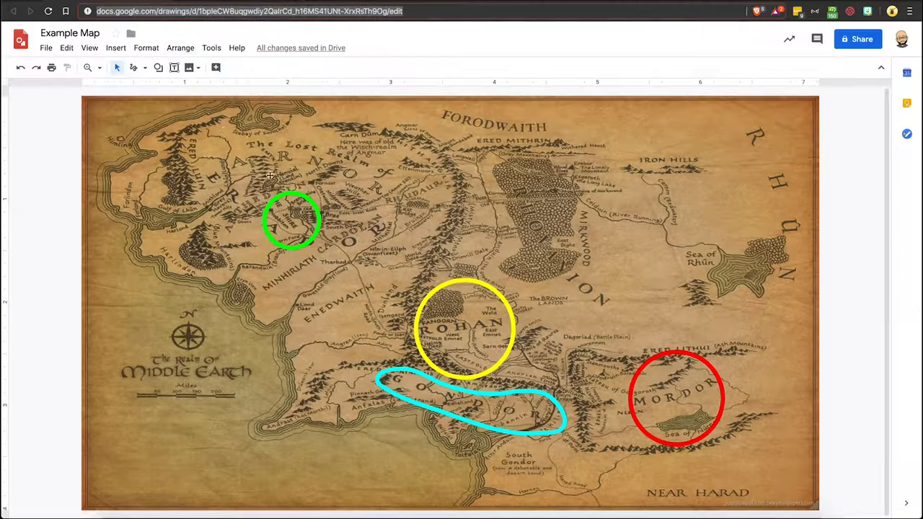
Step: Make the Shire outline's border colour transparent while keeping its link
left_click(291, 194)
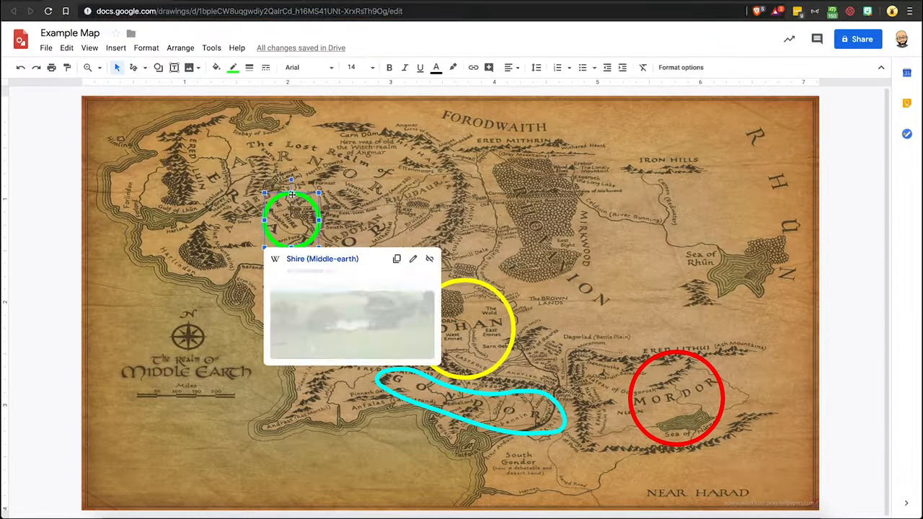
left_click(233, 67)
left_click(254, 91)
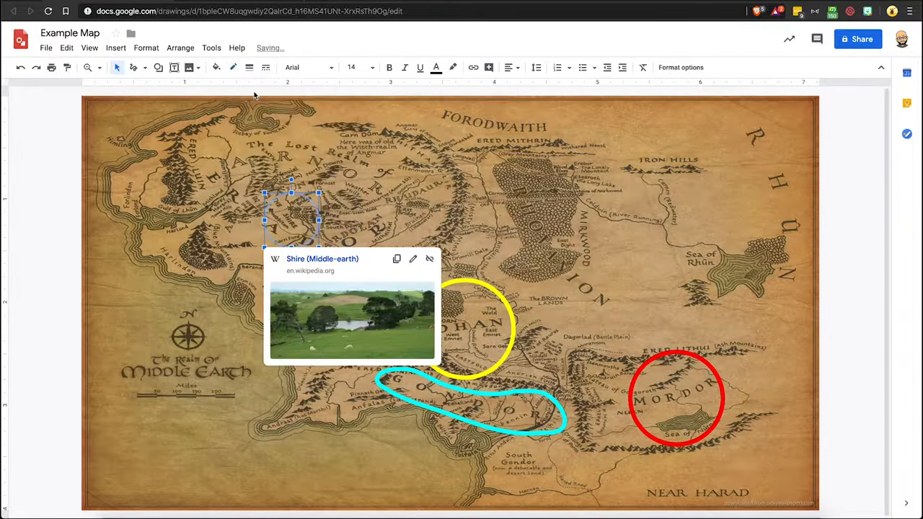
left_click(311, 133)
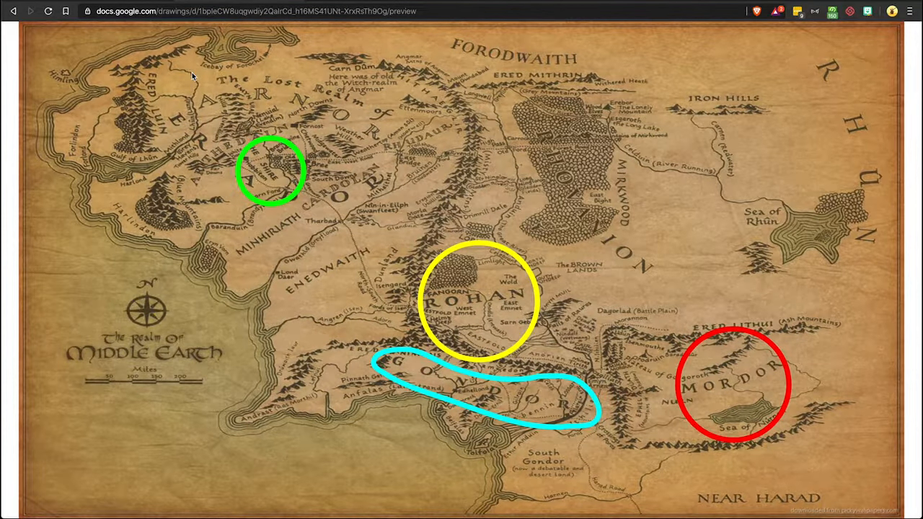
Step: Reload the preview page and test the hidden Shire link, then return to the map
left_click(49, 12)
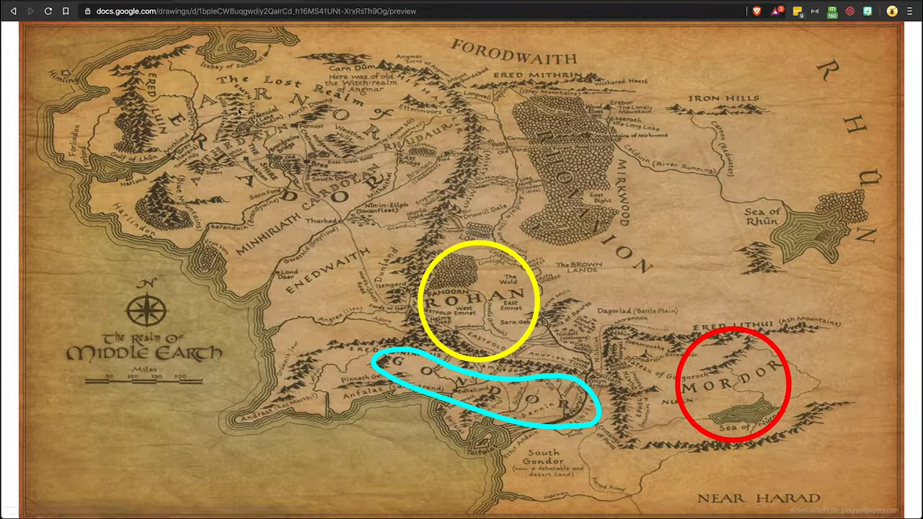
left_click(266, 172)
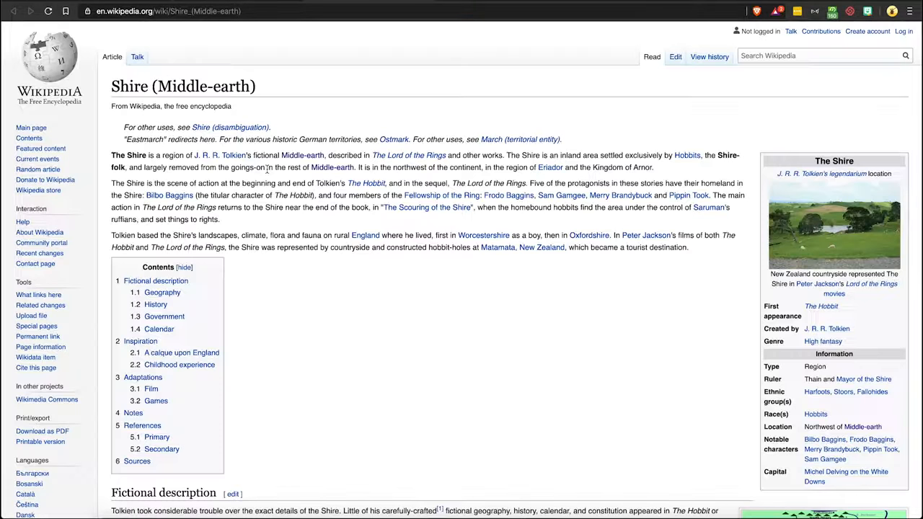
key("alt+Left")
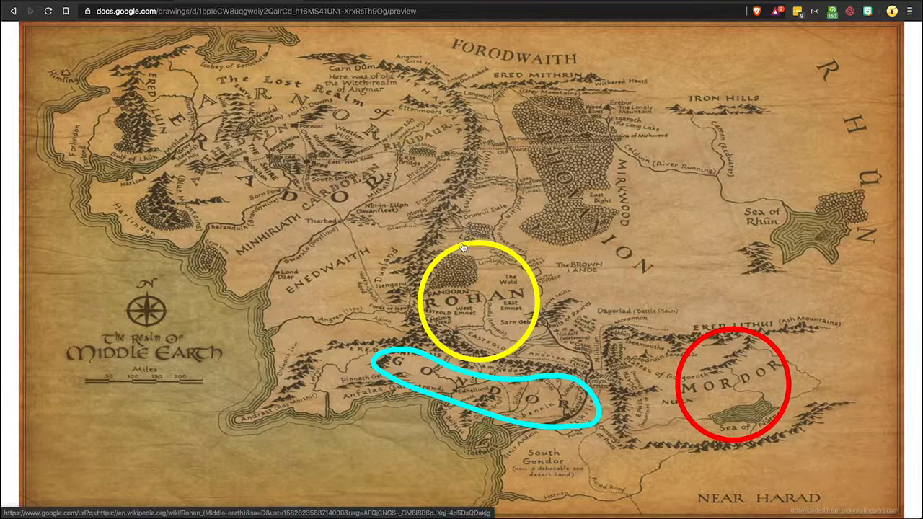
Step: Open the preview URL in a private window to check access without being signed in, then close it
left_click(422, 11)
key("super+c")
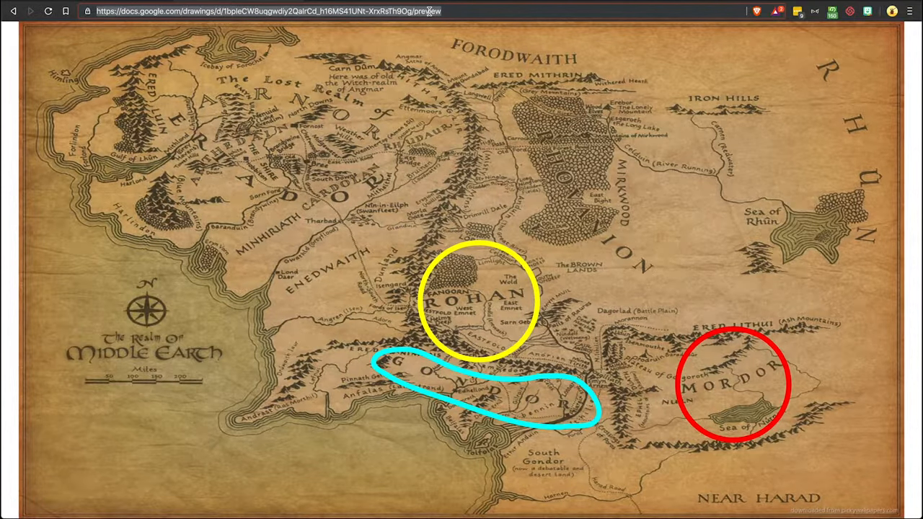
key("super+shift+n")
key("super+v")
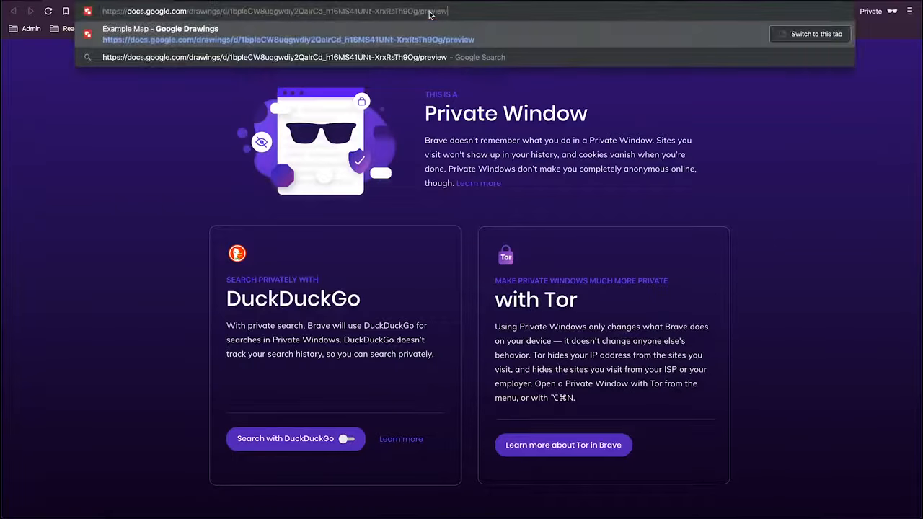
key("Return")
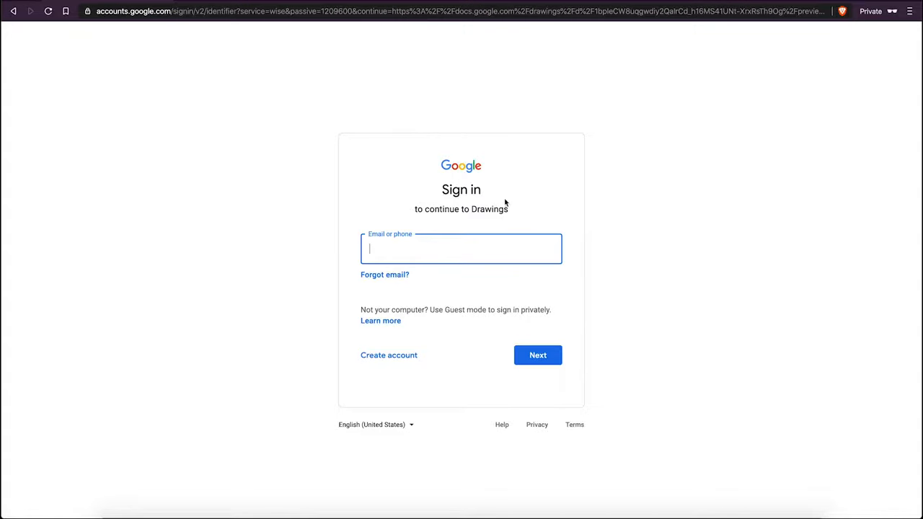
key("super+w")
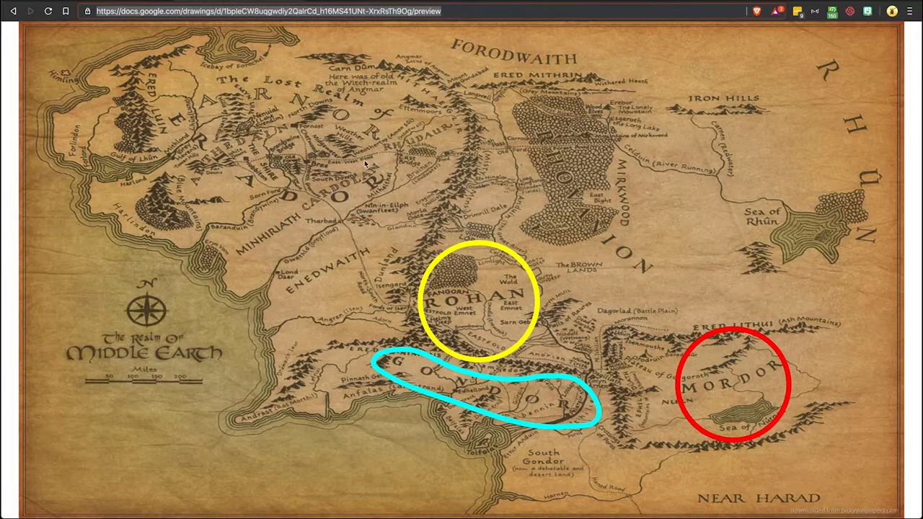